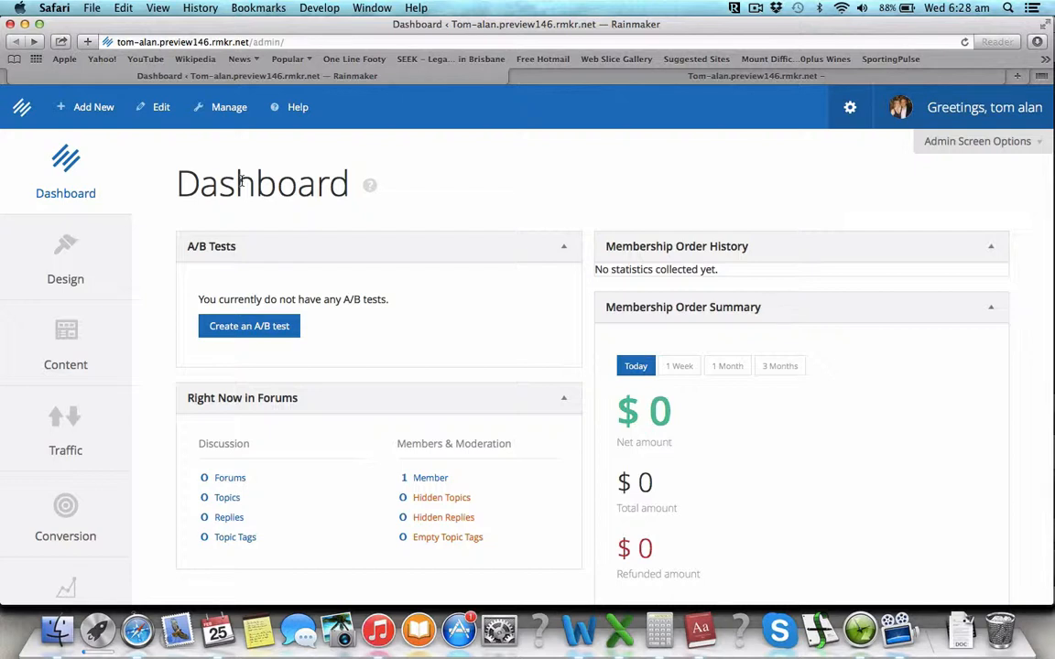
scroll(398, 314, down, 1)
scroll(399, 314, up, 1)
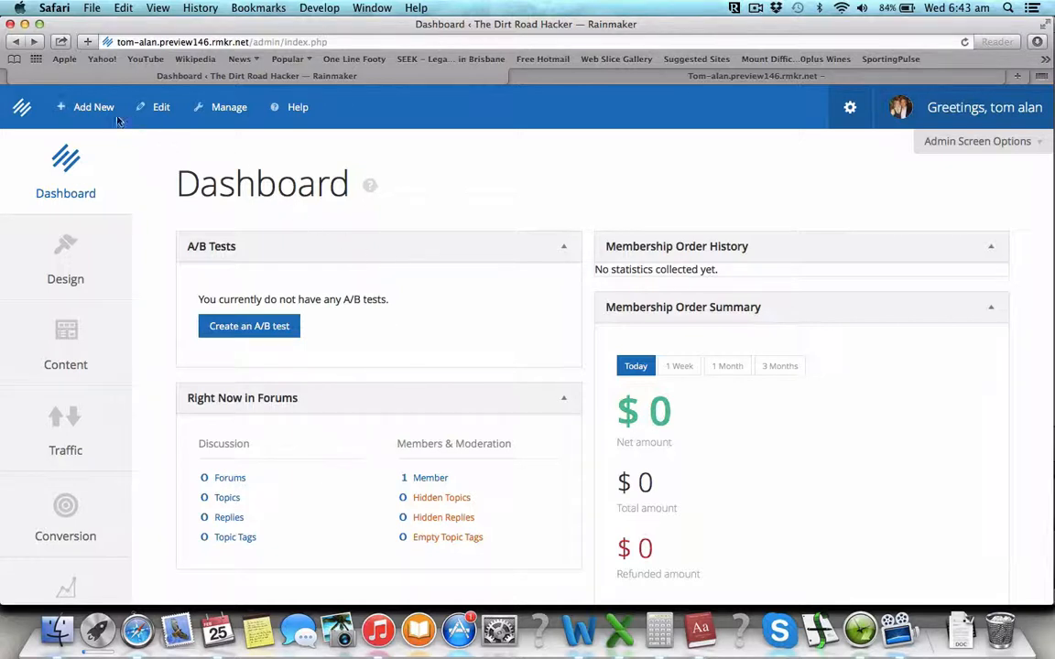
Start a new page for the site.
mouse_move(95, 107)
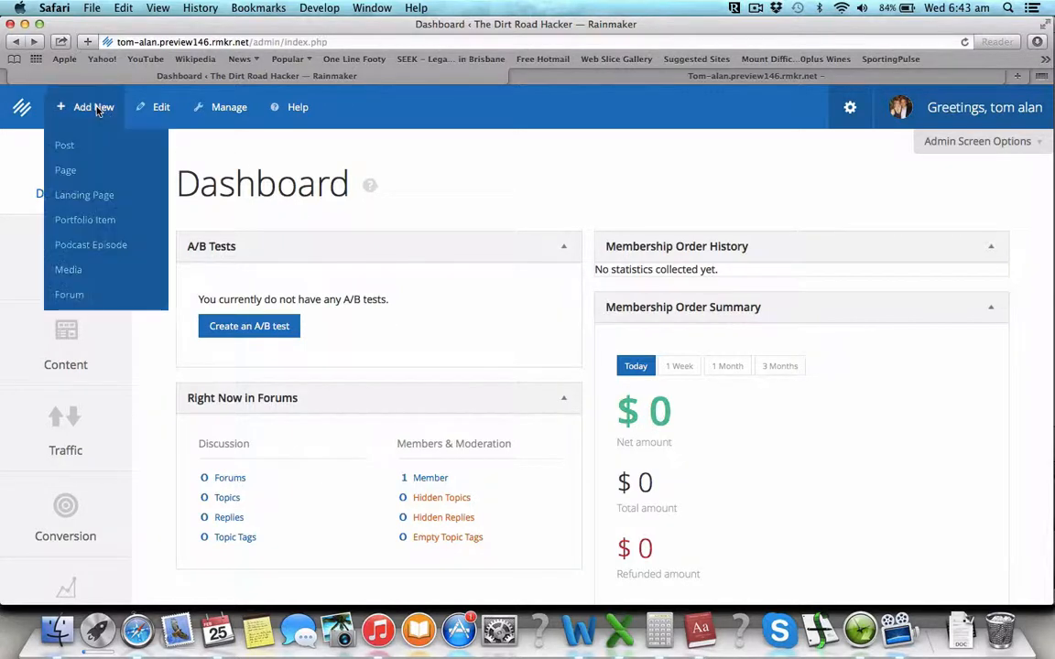
click(73, 172)
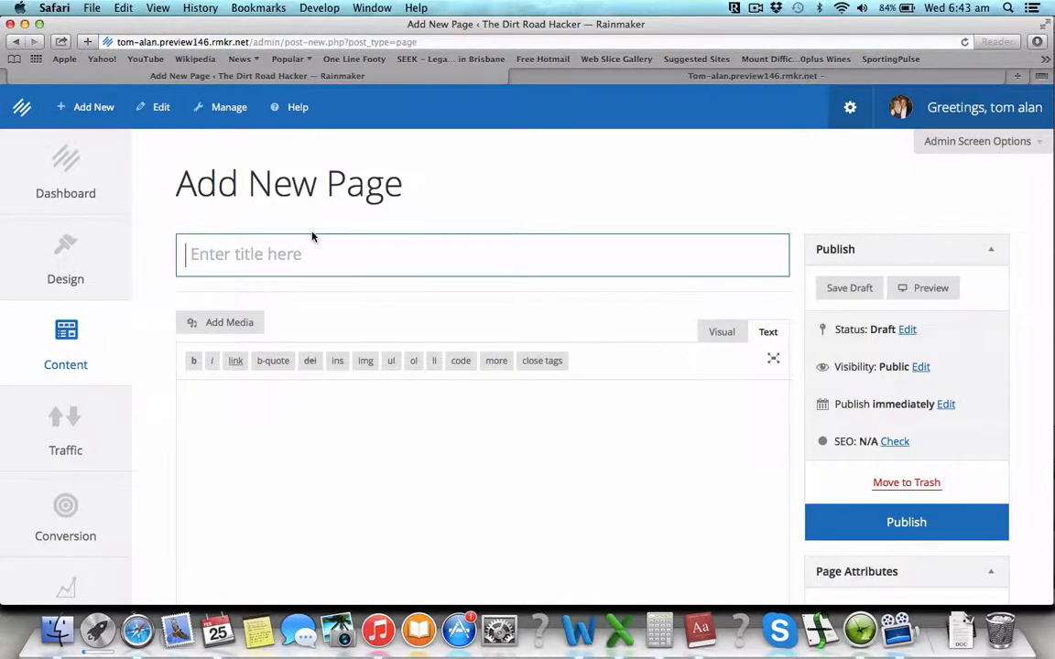
scroll(355, 294, down, 1)
scroll(356, 294, up, 1)
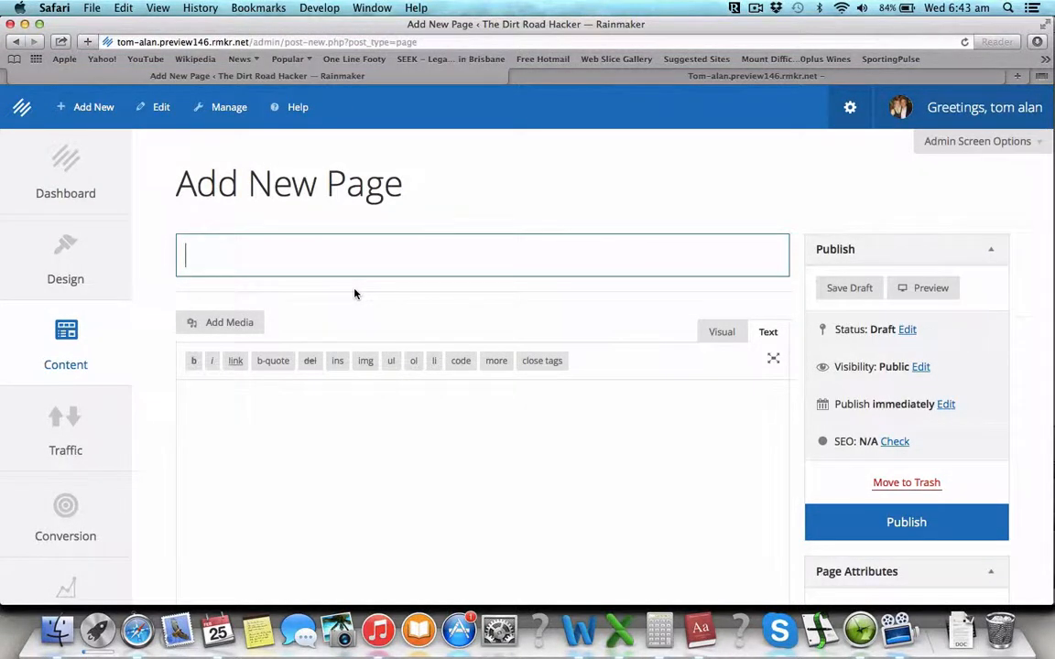
Switch to Word and look through the Content Creation.docx document.
key(super+Tab)
key(super+Tab)
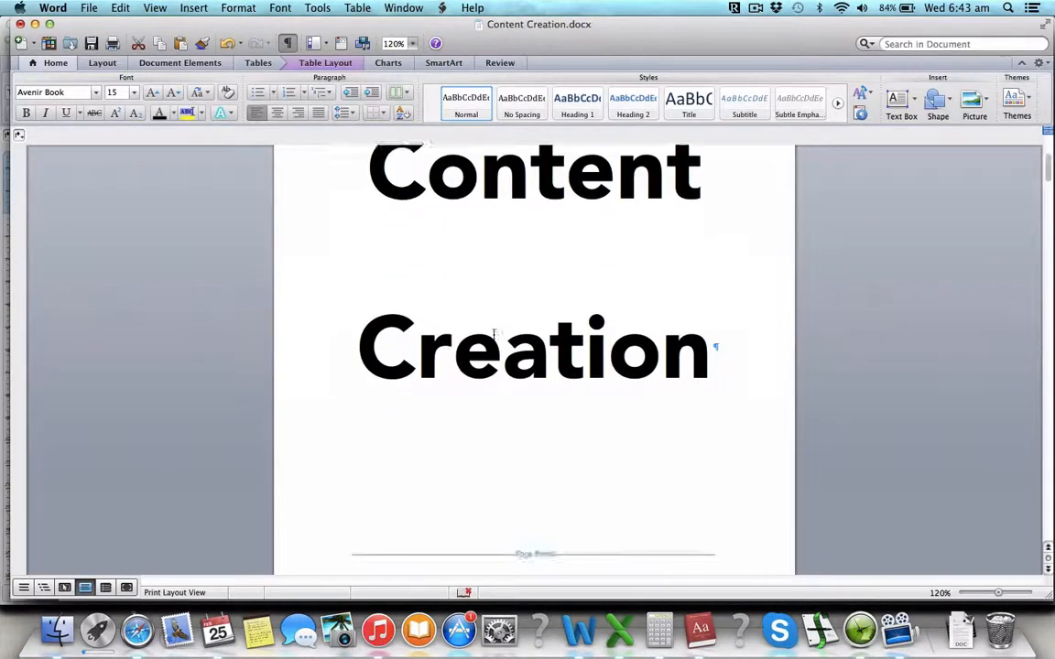
scroll(494, 334, down, 10)
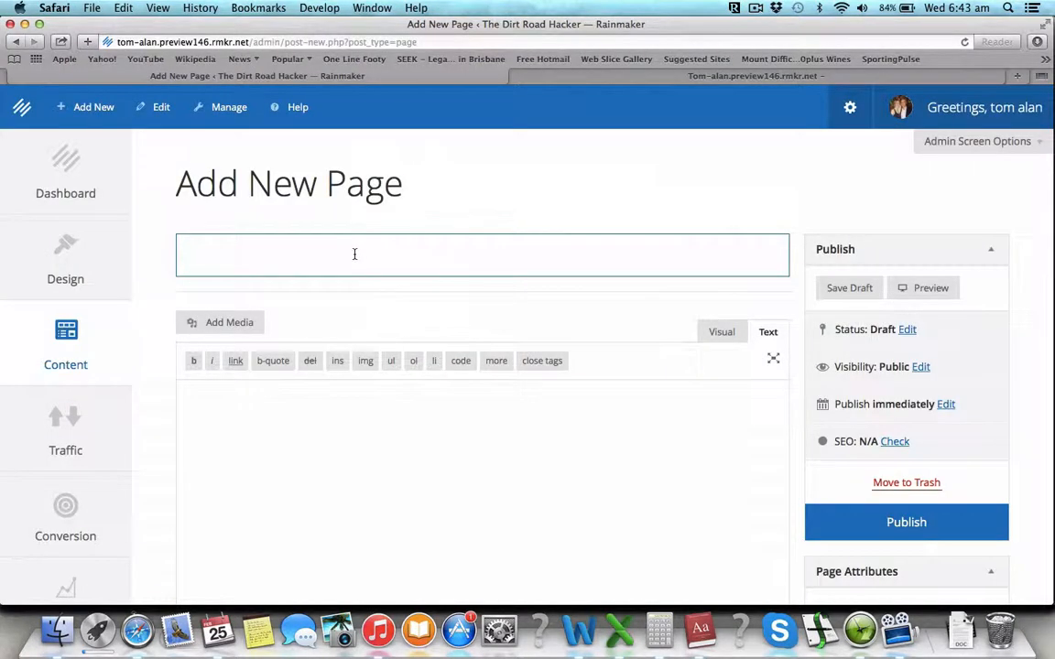
Back in Safari, title the new page DRH Blog and give it the layout with a single sidebar right of the content.
text(DRH Blog)
scroll(359, 410, down, 3)
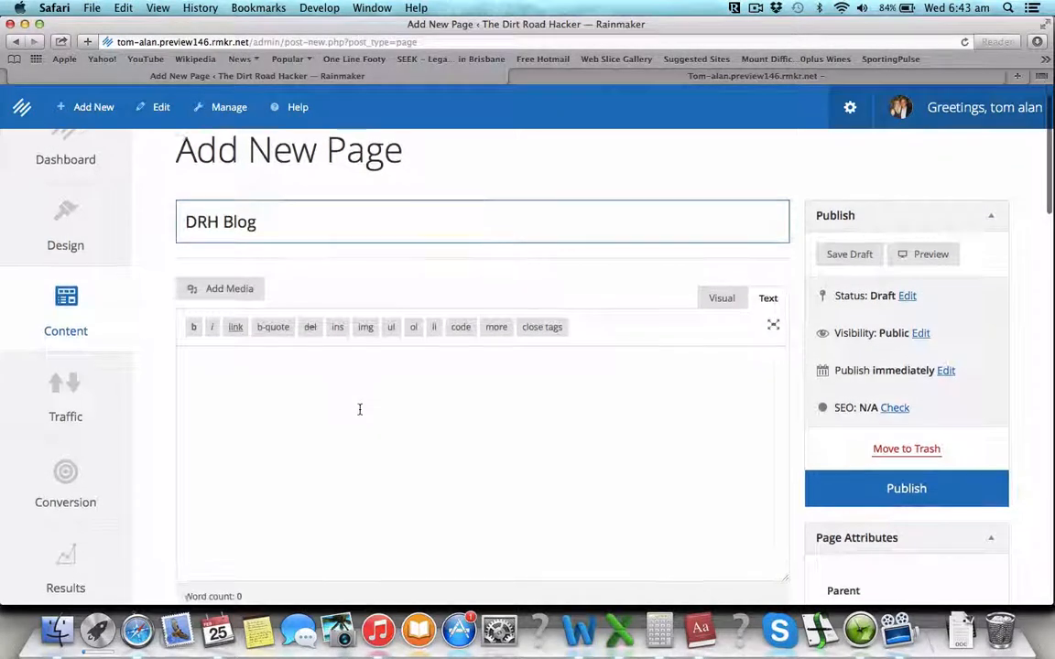
scroll(359, 409, down, 4)
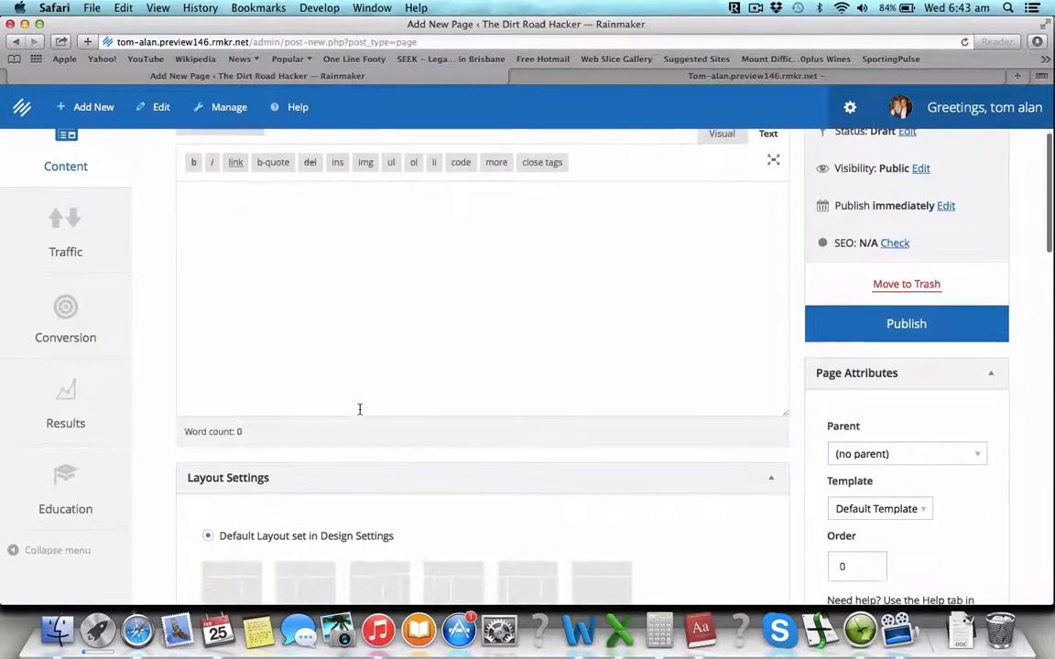
scroll(359, 414, down, 5)
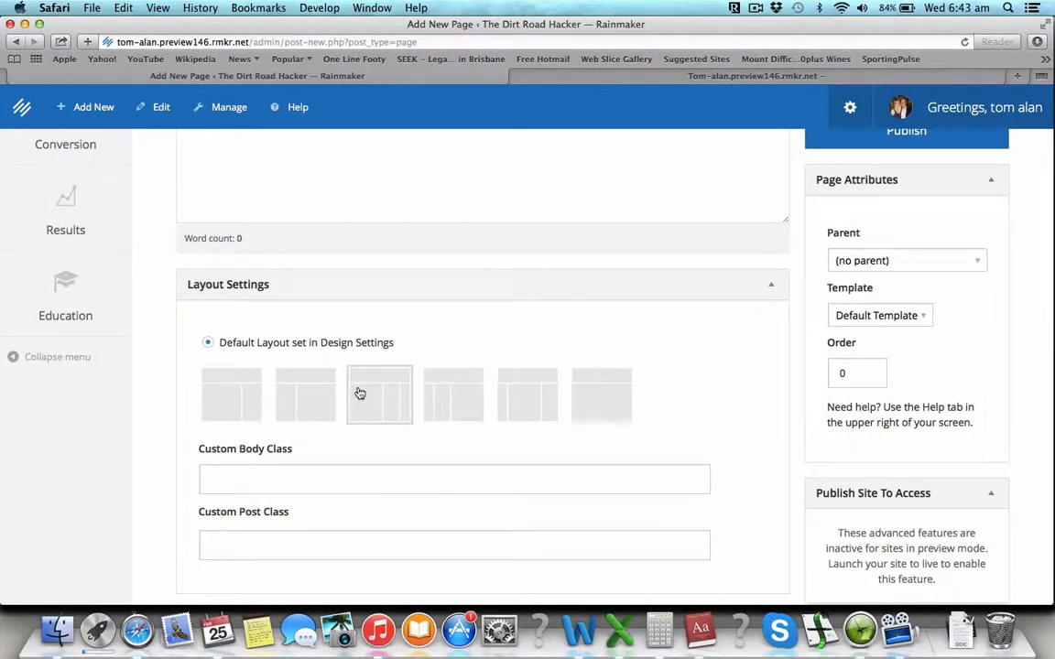
click(232, 392)
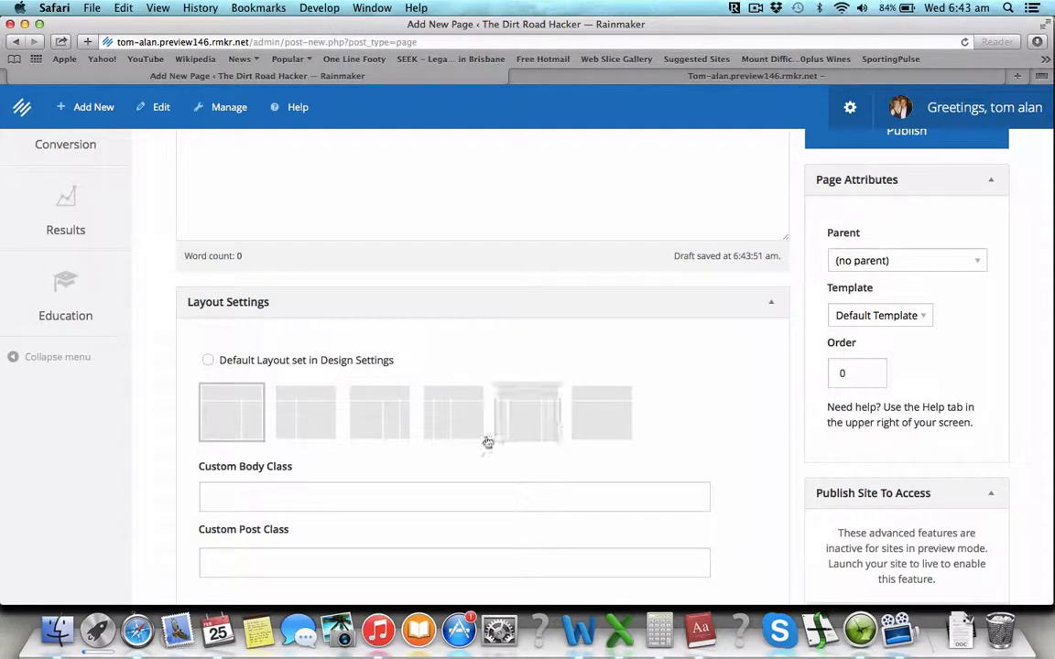
Look through the page's SEO, script and membership settings and check the available primary sidebar choices.
scroll(619, 429, up, 1)
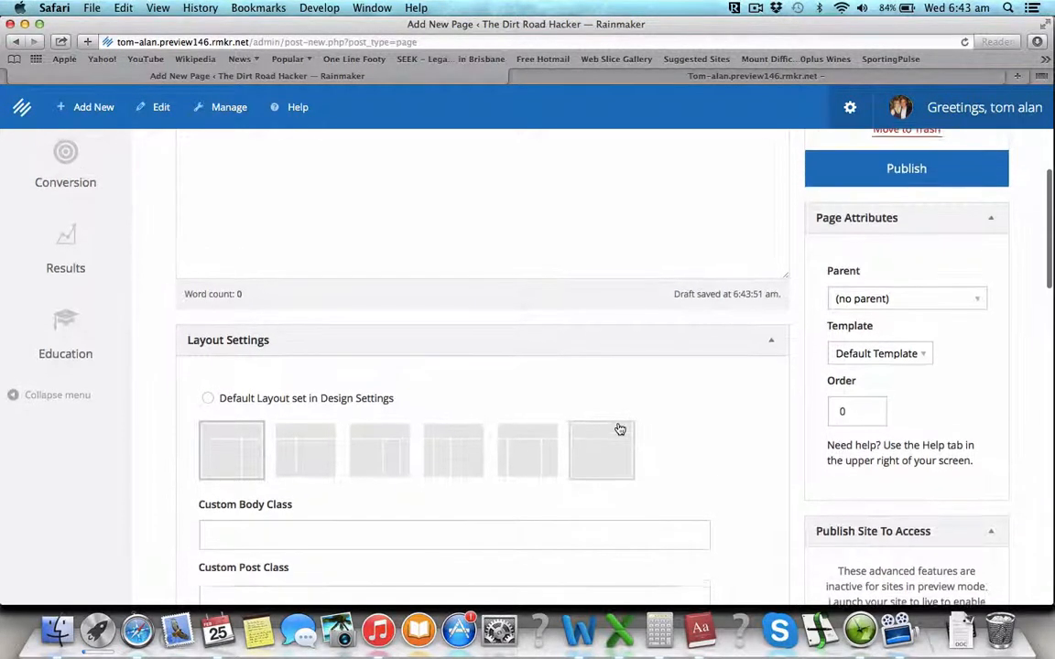
scroll(619, 426, down, 10)
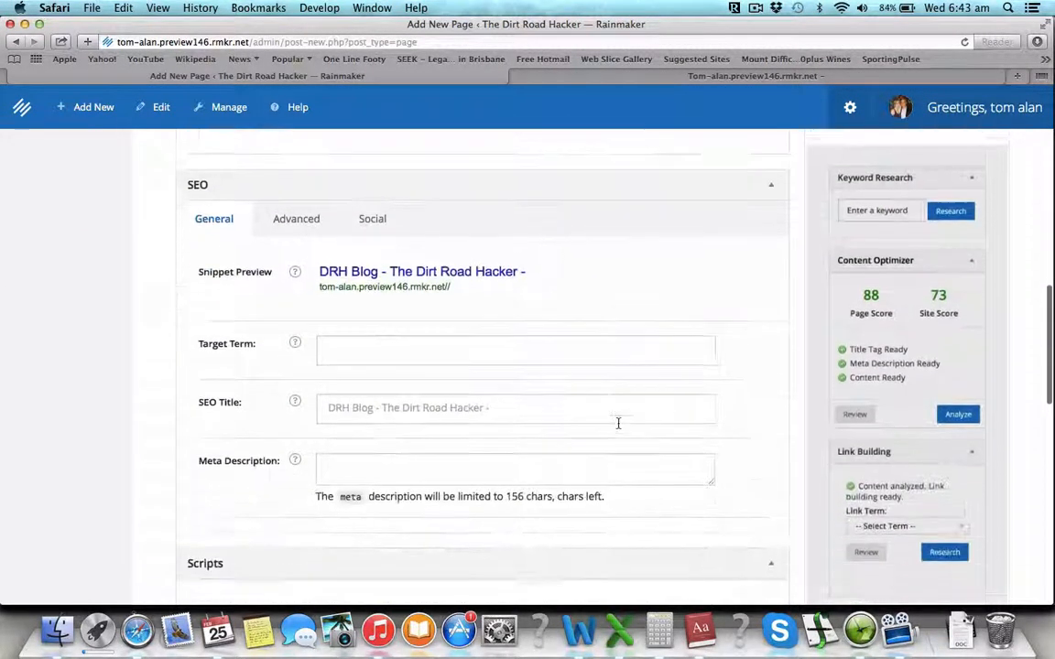
scroll(618, 426, down, 5)
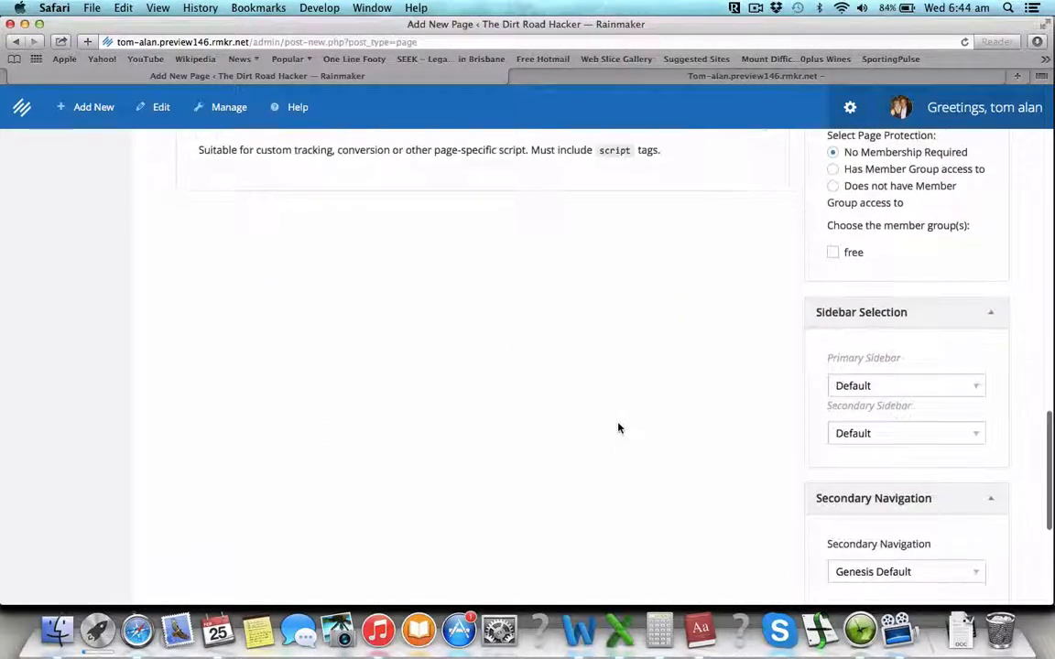
scroll(618, 428, down, 2)
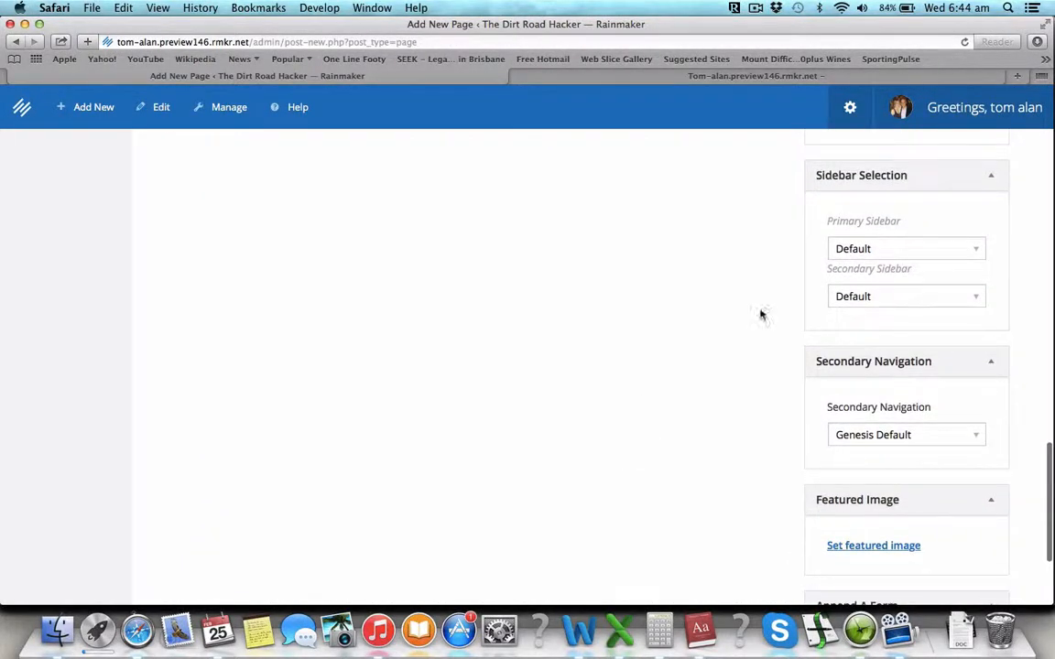
click(978, 256)
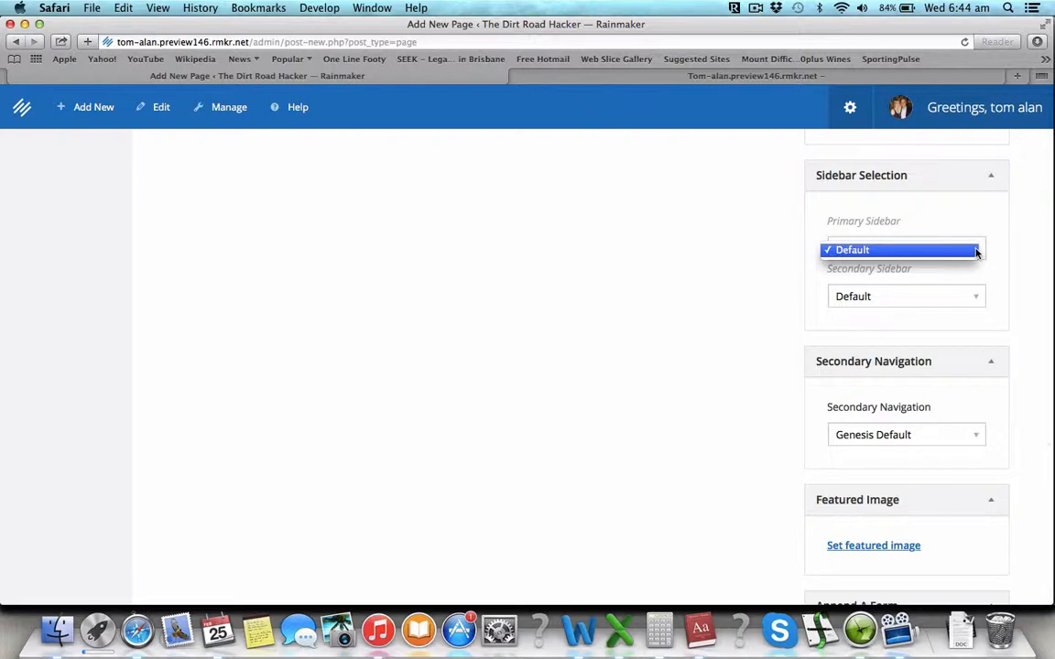
click(978, 280)
Upload blog.jpg from the Images folder and set it as the page's featured image.
scroll(795, 400, down, 3)
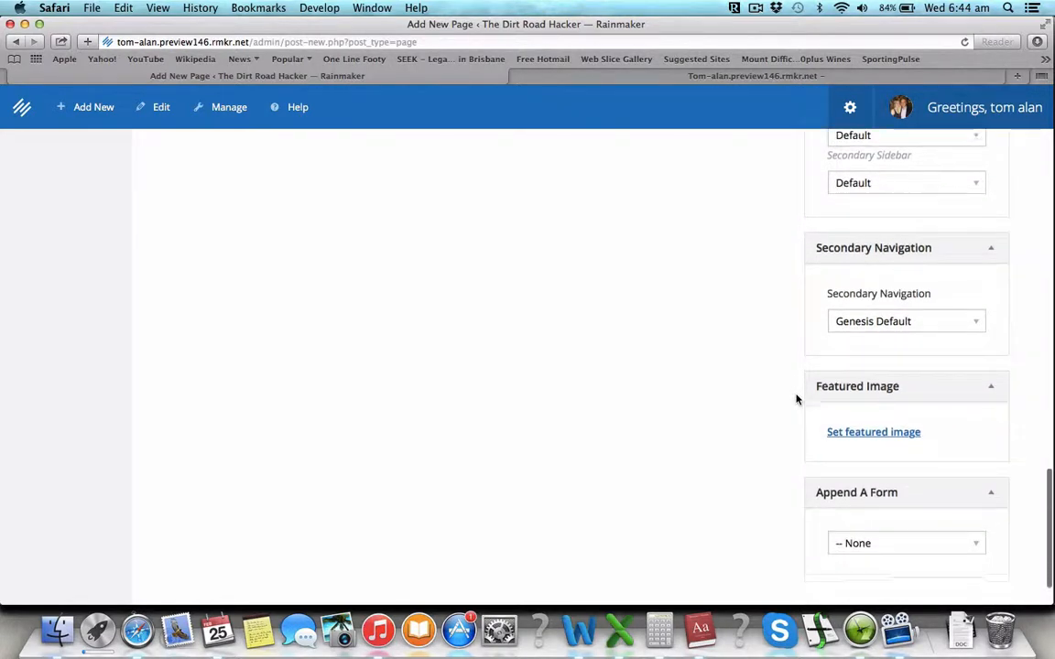
scroll(796, 400, down, 1)
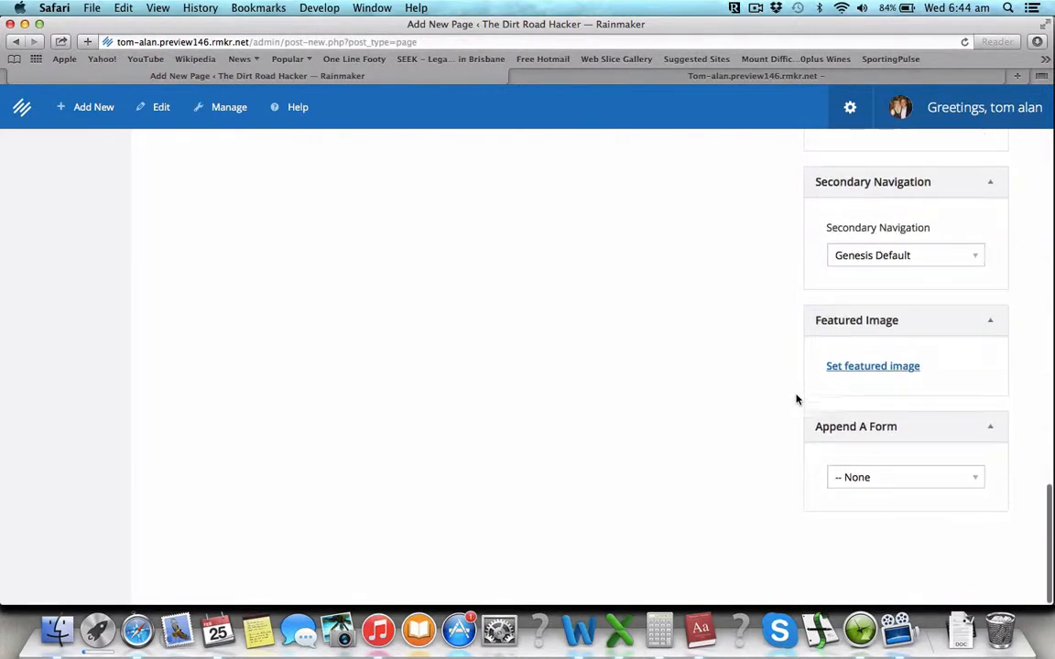
click(861, 368)
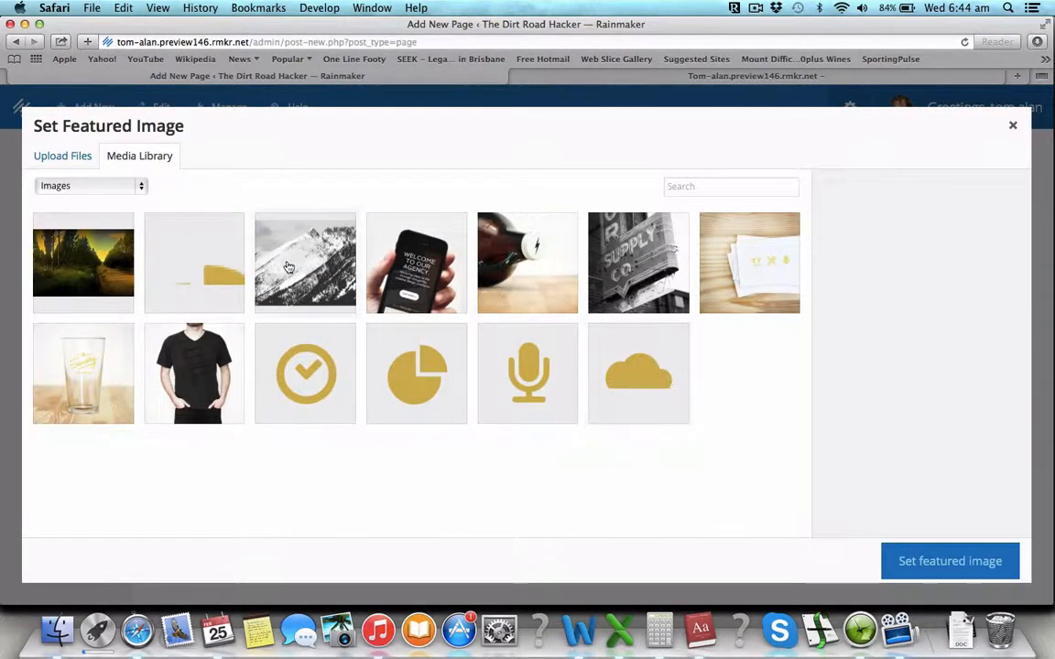
click(75, 162)
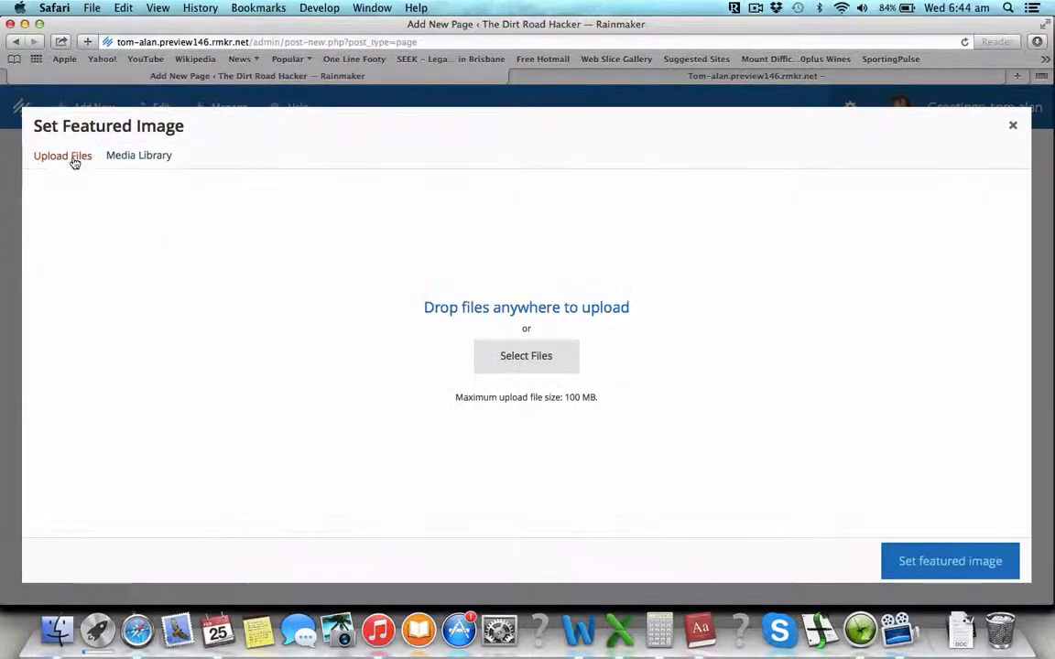
click(521, 367)
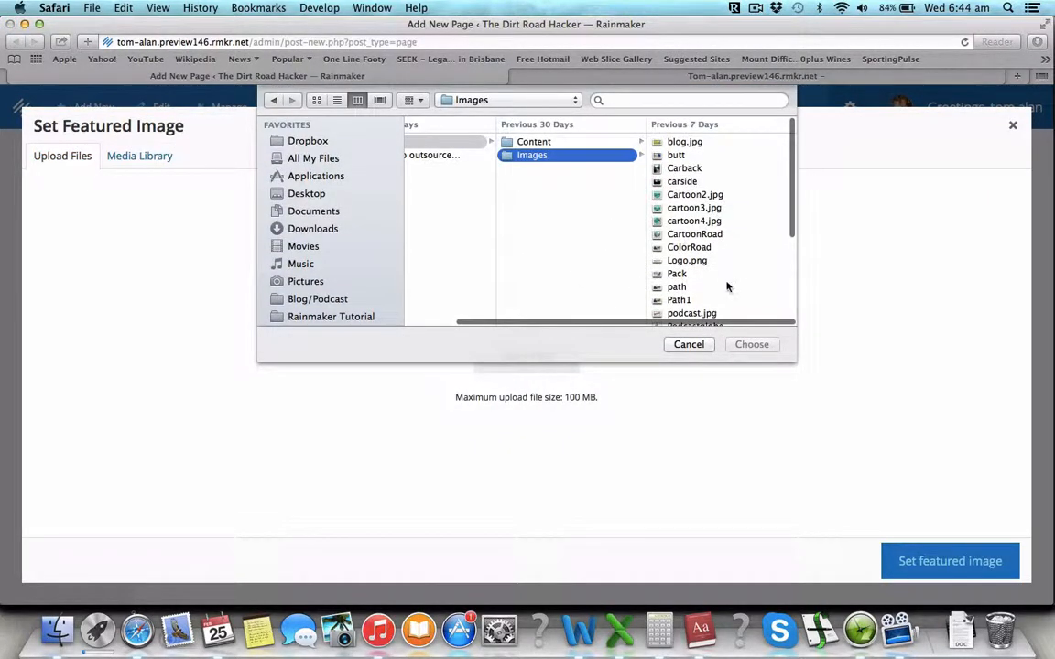
scroll(727, 287, down, 5)
scroll(726, 287, up, 5)
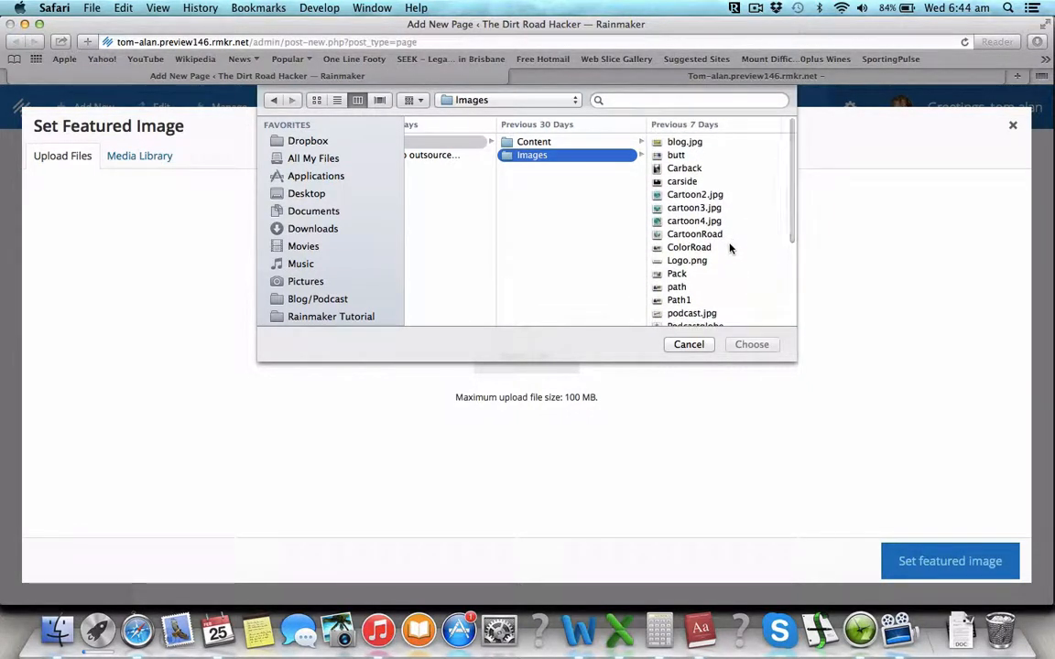
click(682, 145)
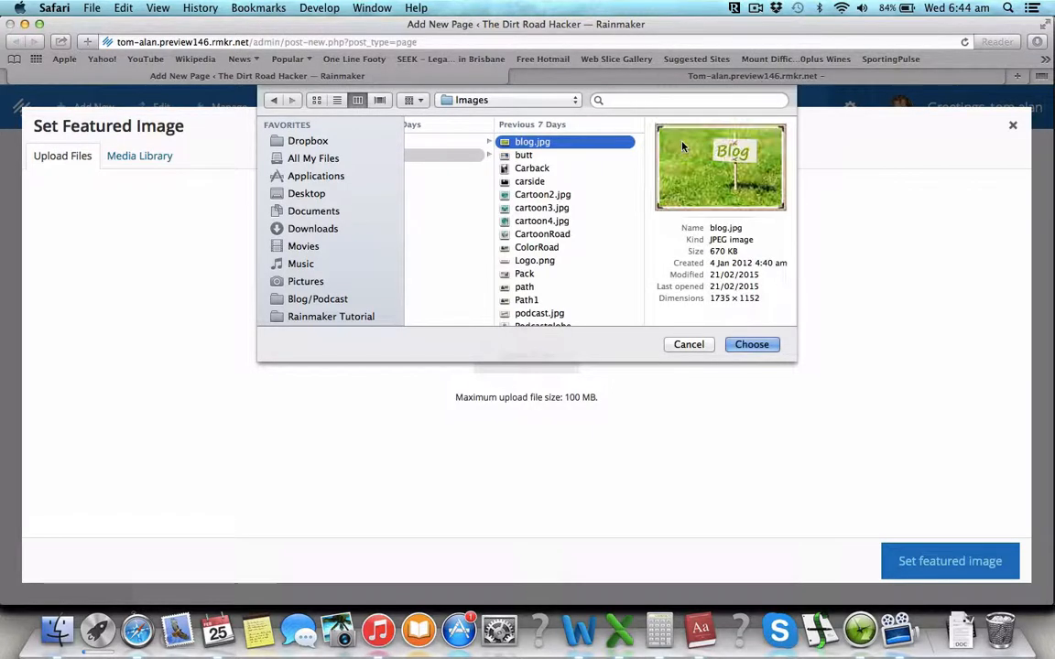
click(759, 345)
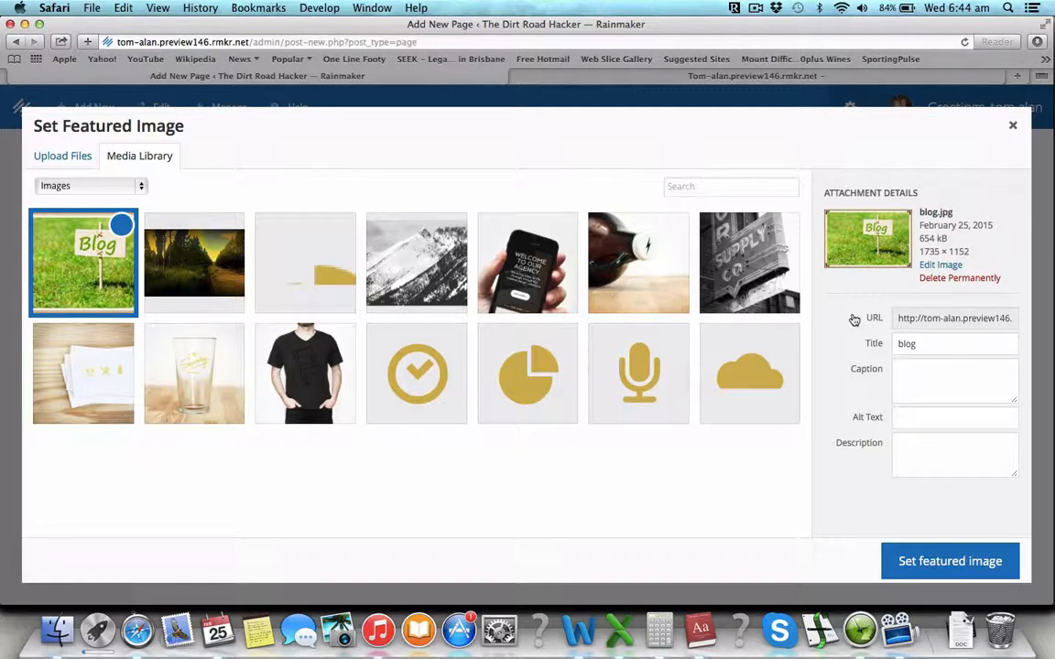
click(941, 558)
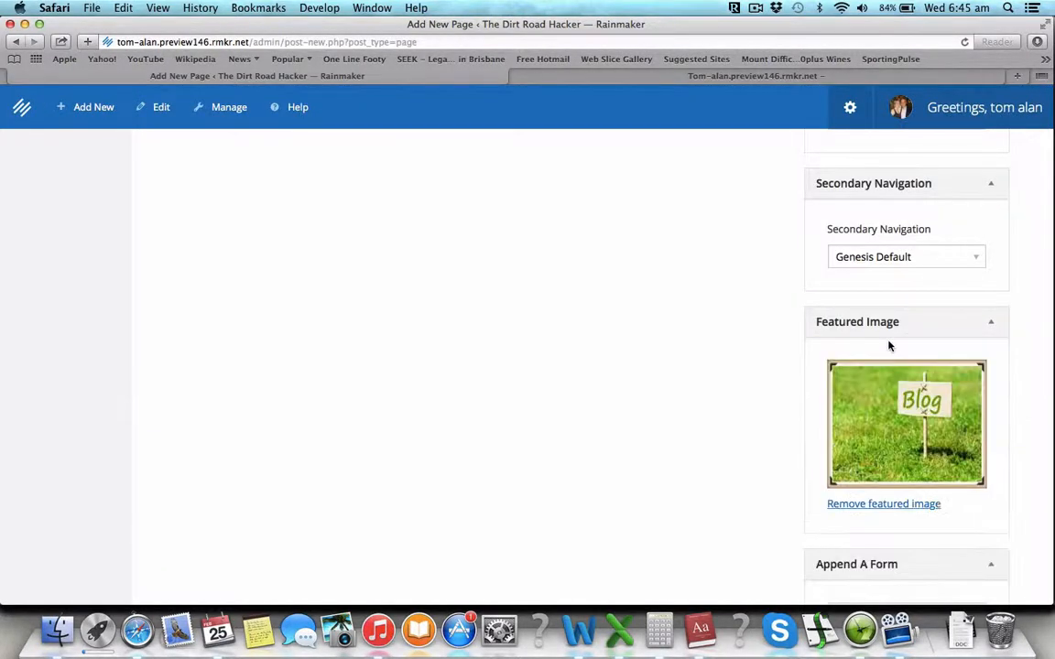
Review the DRH Blog page's title, layout, SEO and page attribute settings.
scroll(889, 345, up, 3)
scroll(889, 345, up, 10)
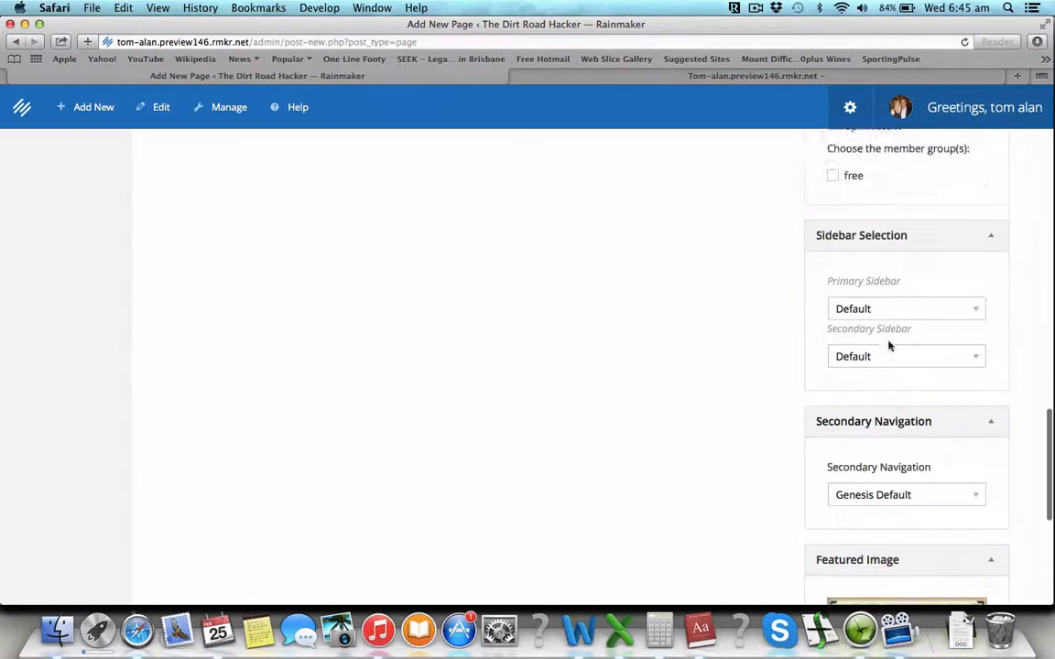
scroll(889, 346, up, 10)
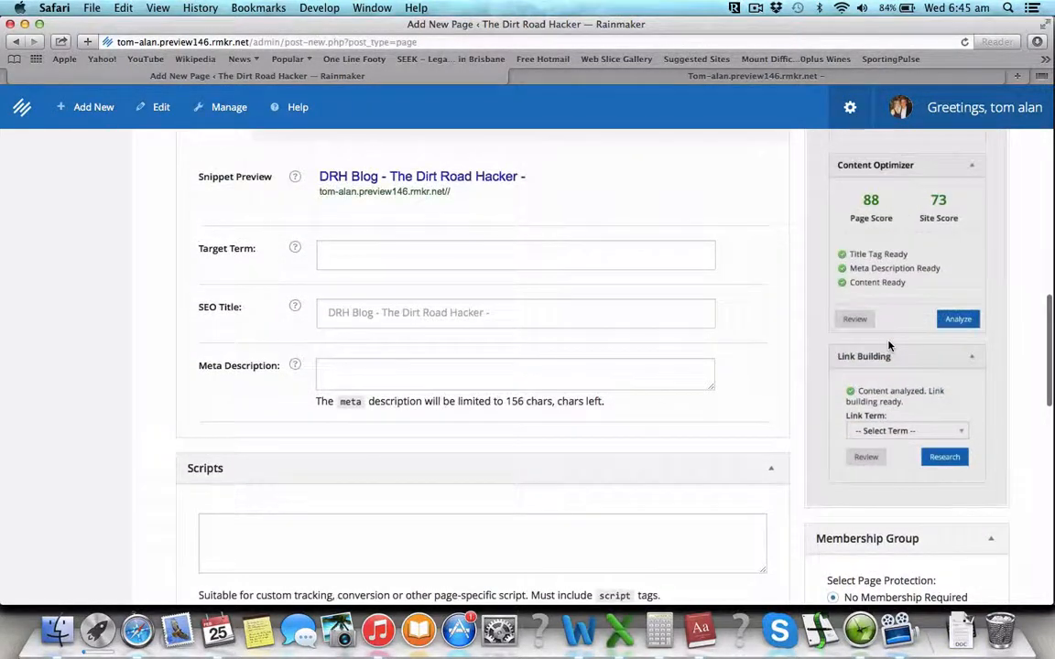
scroll(889, 345, up, 10)
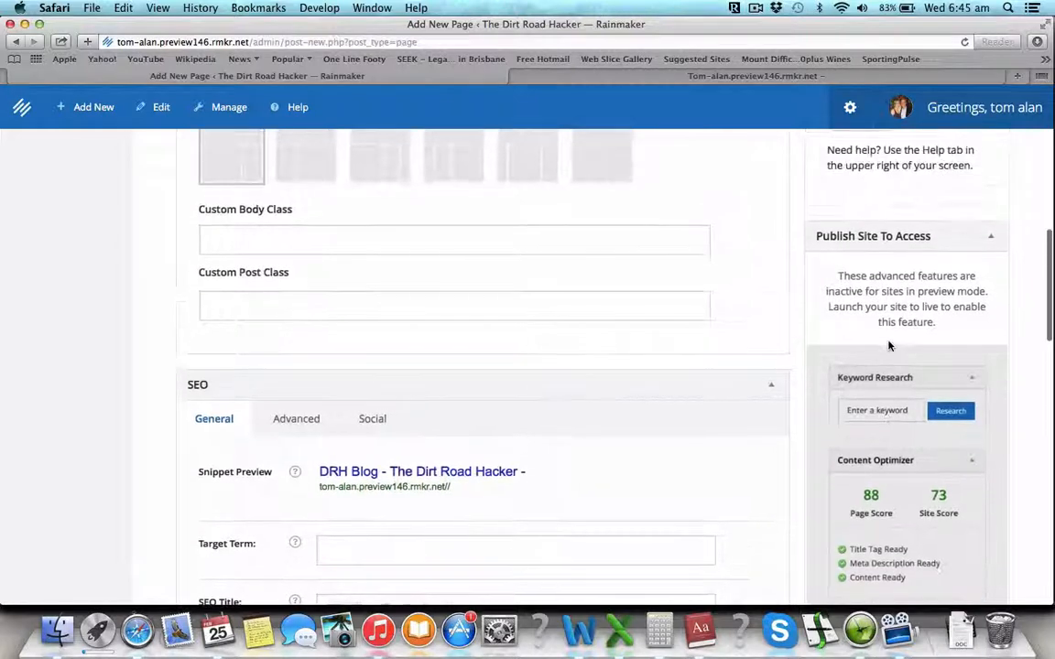
scroll(889, 345, up, 10)
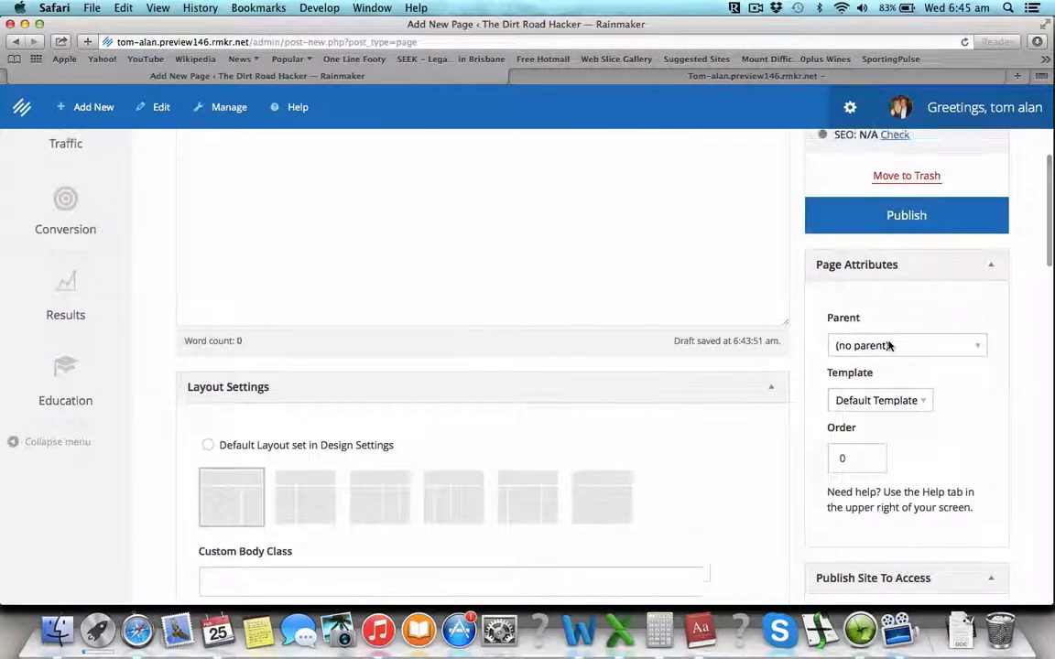
scroll(889, 346, up, 2)
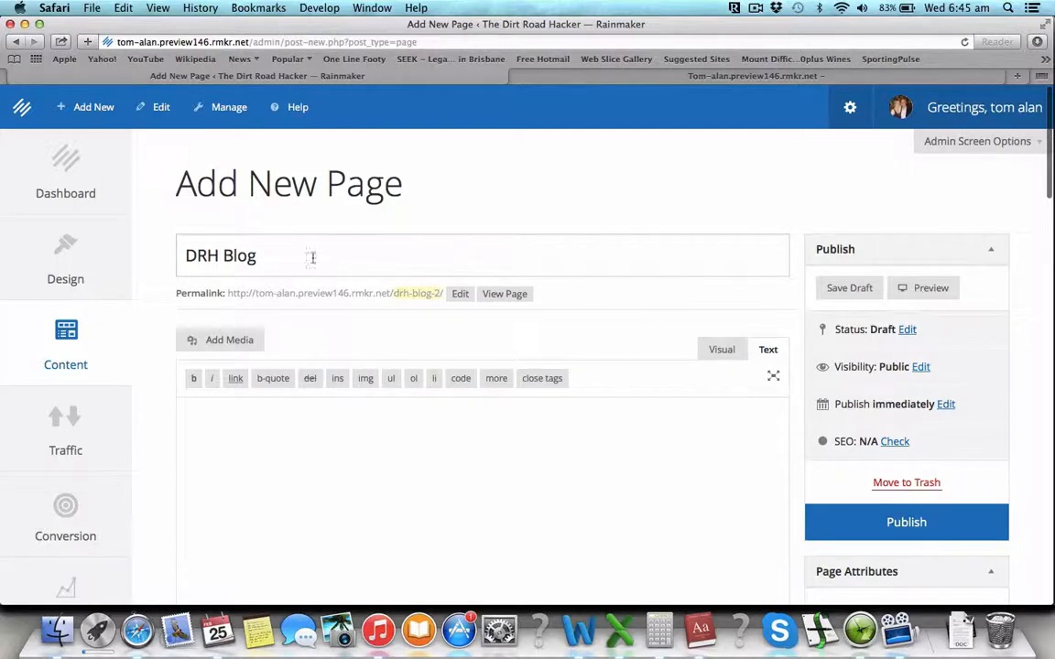
scroll(783, 348, down, 10)
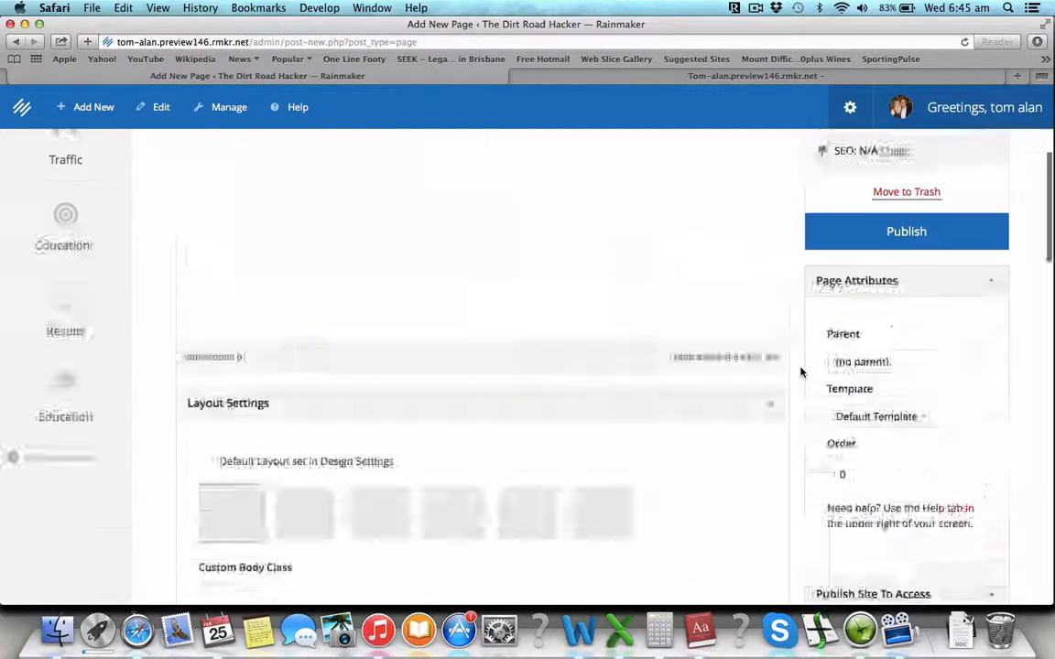
scroll(641, 348, up, 3)
scroll(503, 325, down, 3)
scroll(503, 327, up, 3)
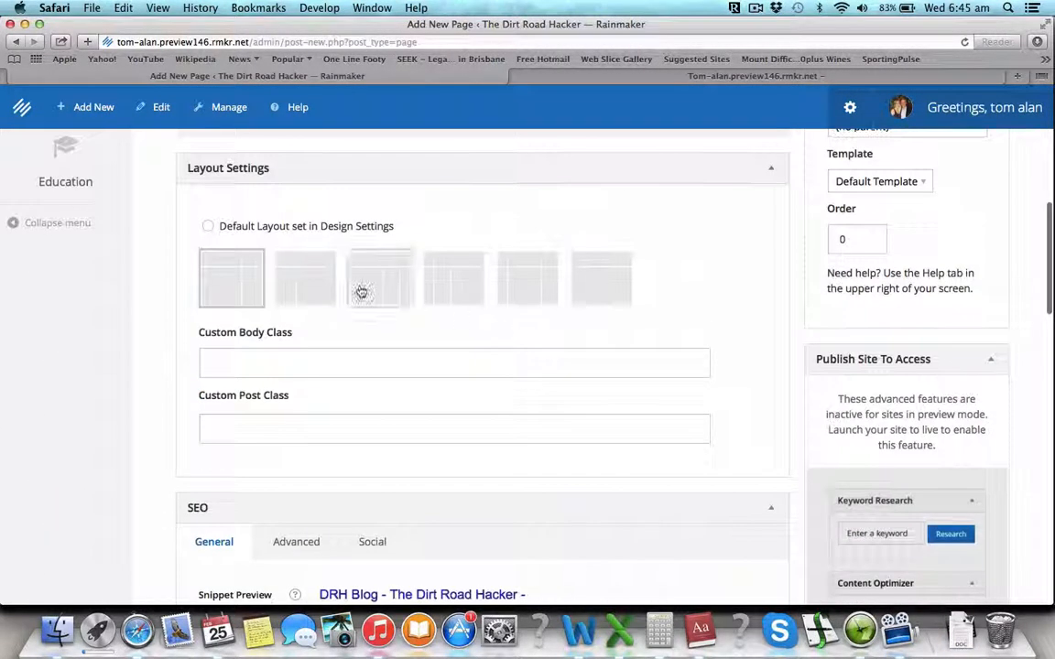
scroll(667, 400, down, 5)
Publish the DRH Blog page.
scroll(667, 400, up, 10)
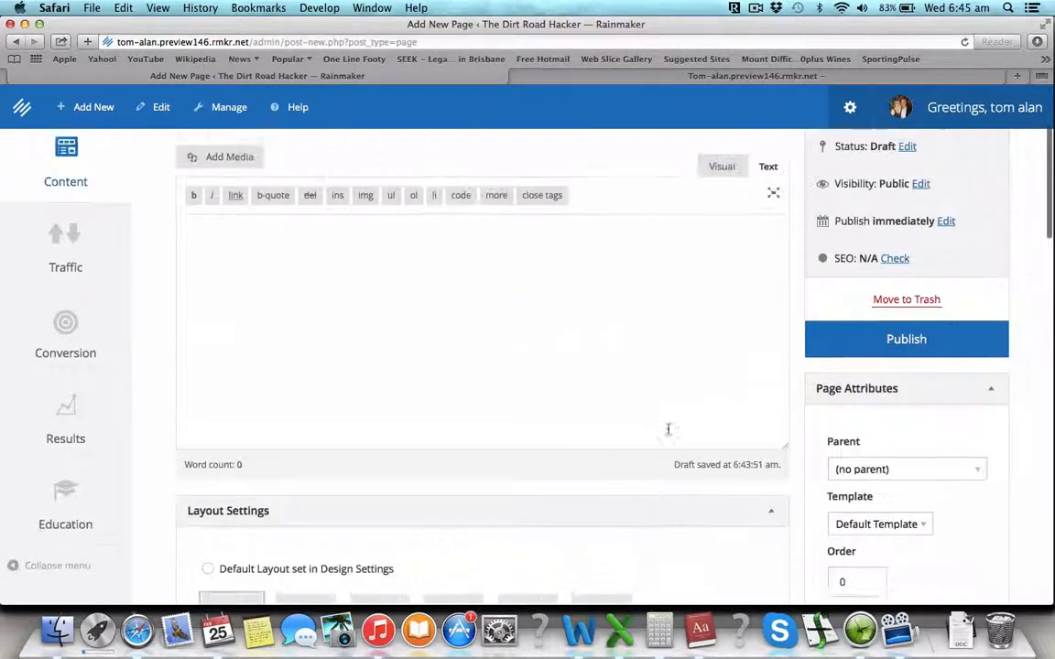
click(906, 522)
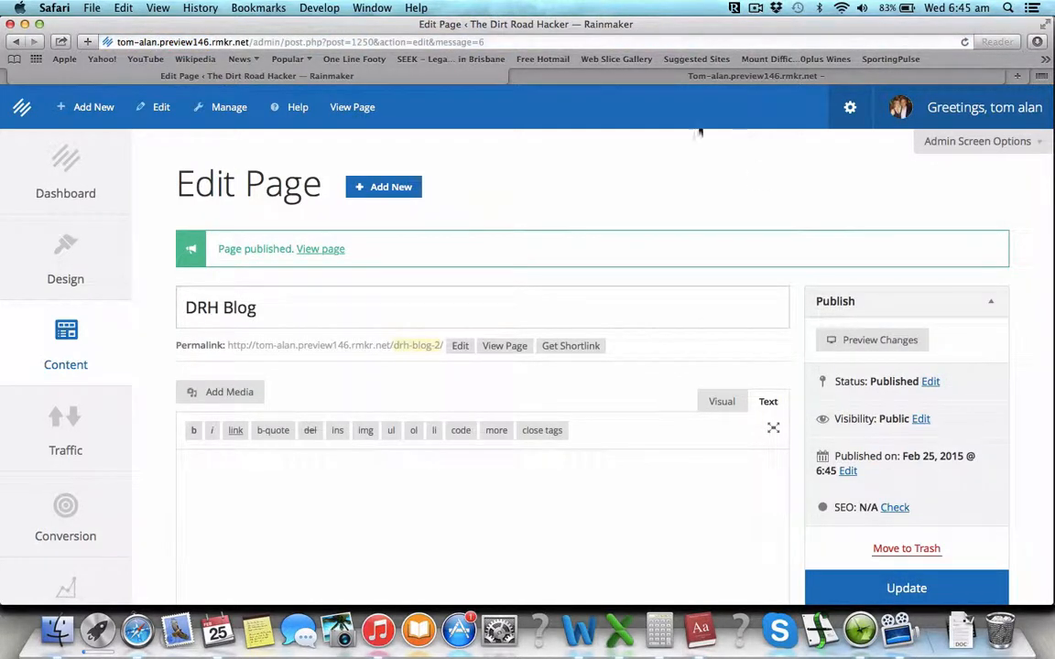
Add a new page titled DRH Podcast, as listed in Content Creation.docx, and choose the content layout with one right-hand sidebar.
mouse_move(87, 107)
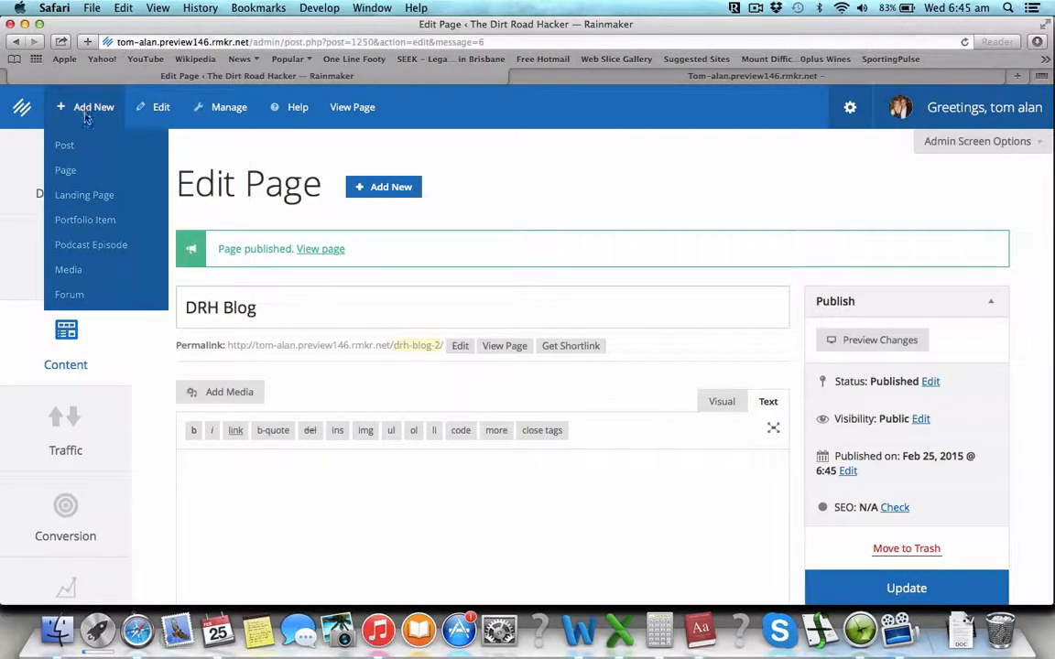
click(76, 174)
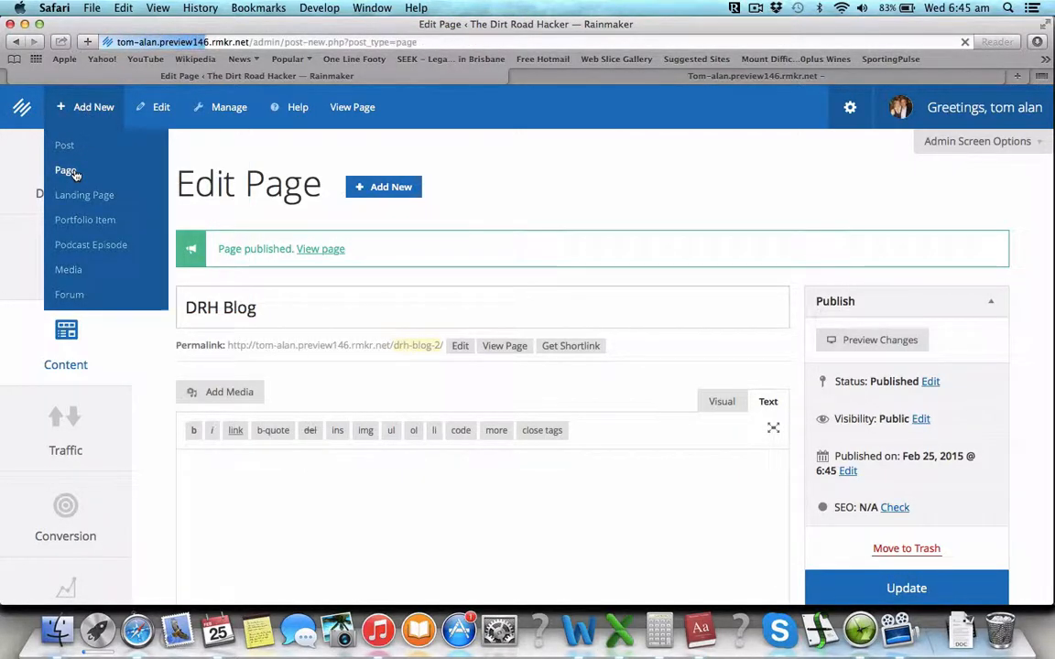
key(super+Tab)
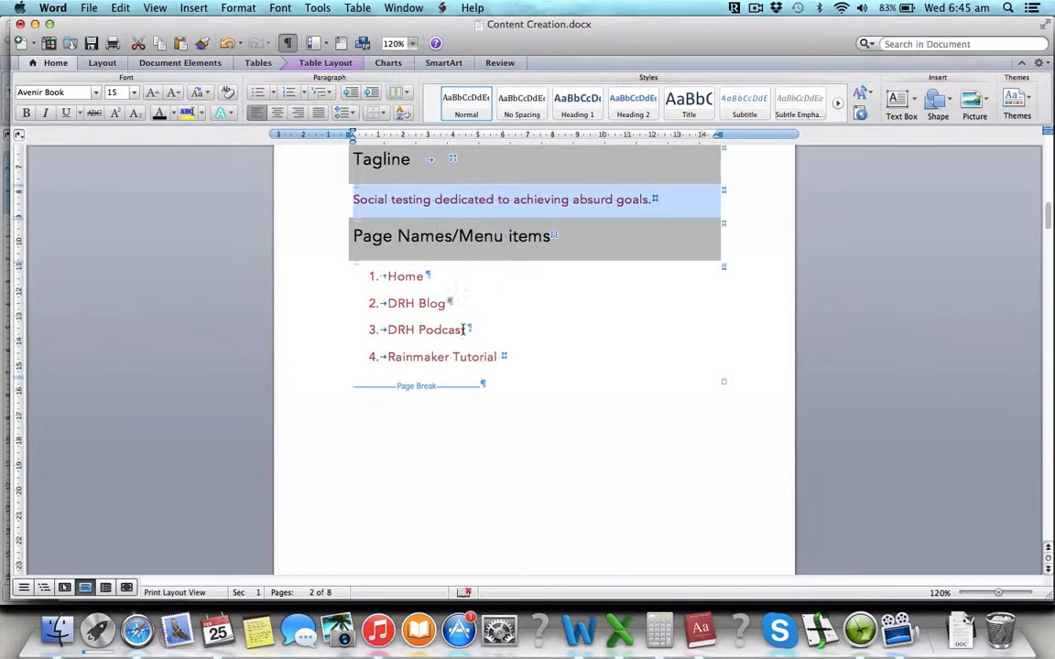
scroll(465, 330, down, 1)
scroll(463, 332, up, 2)
key(super+Tab)
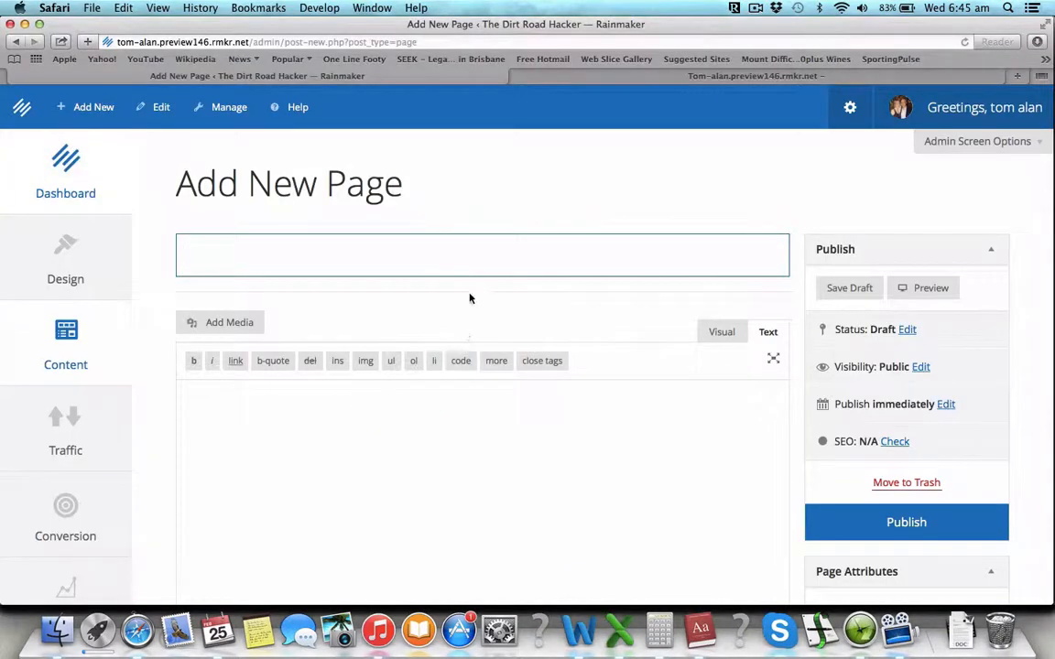
text(DRH Podcast)
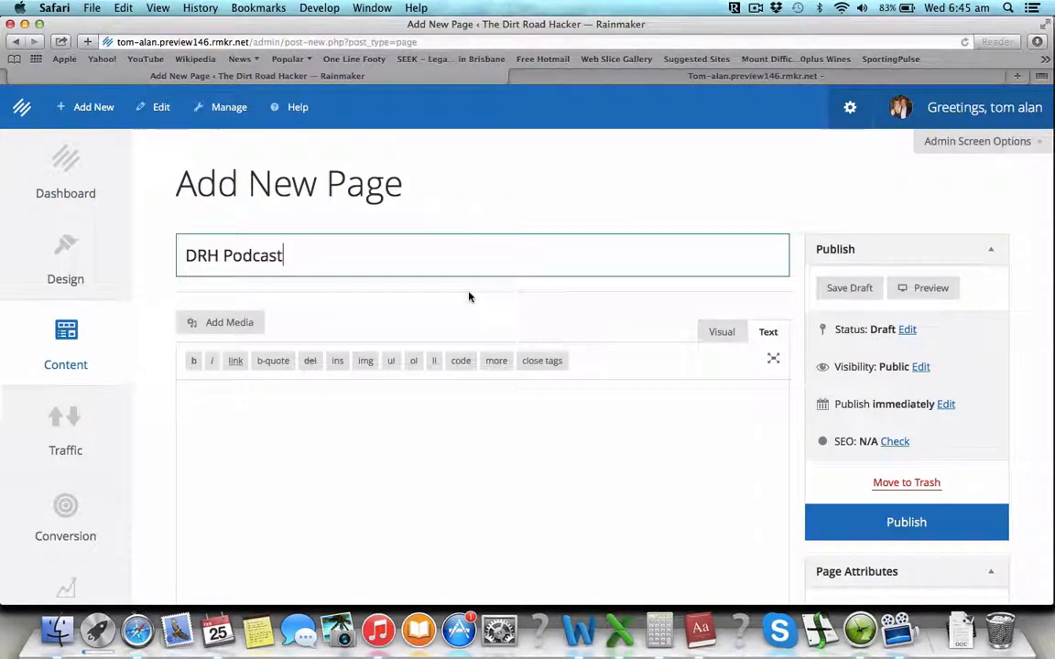
scroll(469, 311, down, 10)
scroll(469, 333, down, 1)
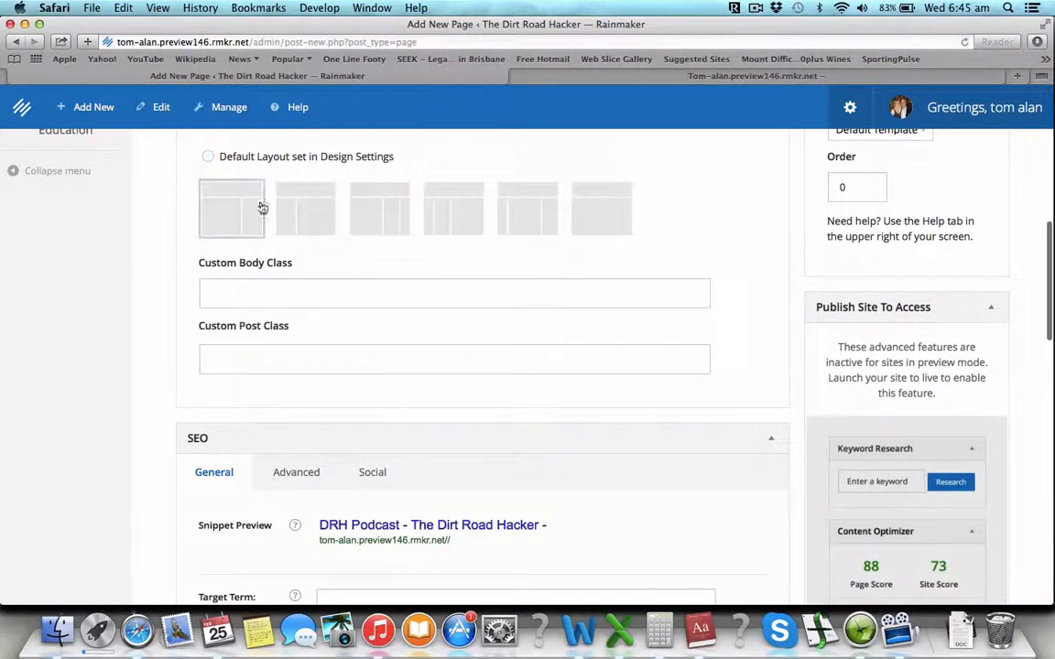
Upload podcast.jpg from the Images folder as the featured image and publish the DRH Podcast page.
scroll(584, 429, down, 15)
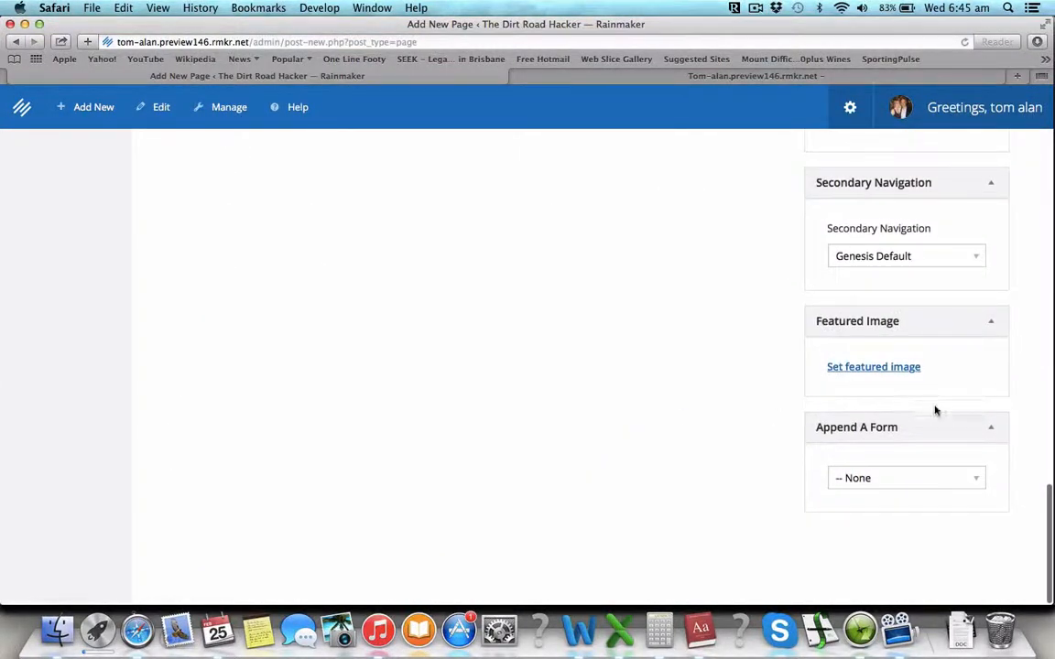
click(899, 370)
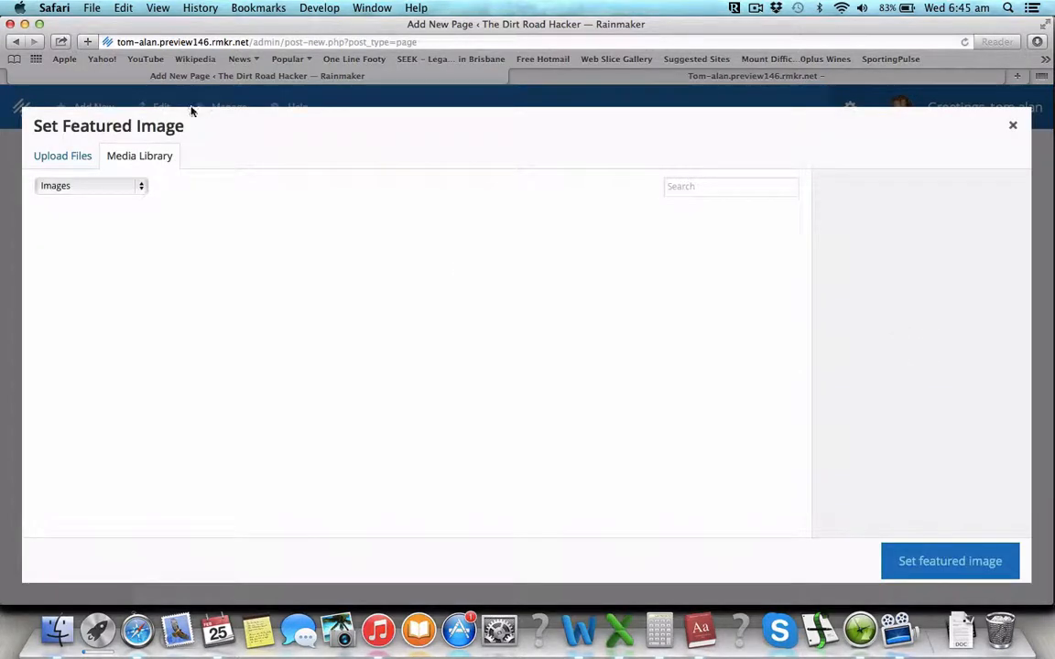
click(69, 156)
click(522, 355)
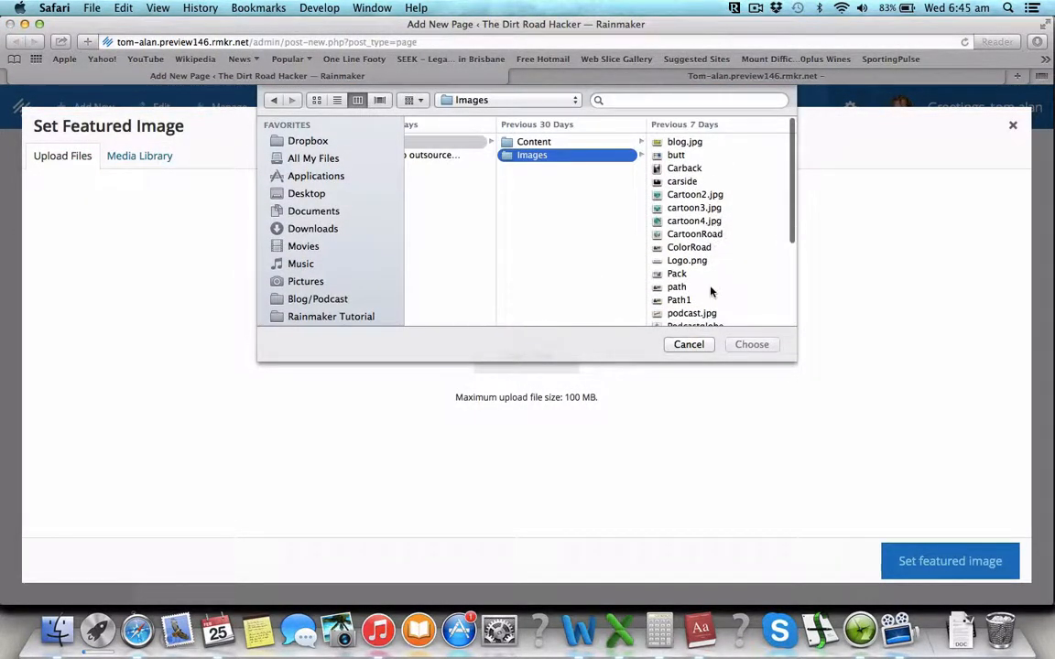
scroll(712, 291, down, 3)
click(696, 239)
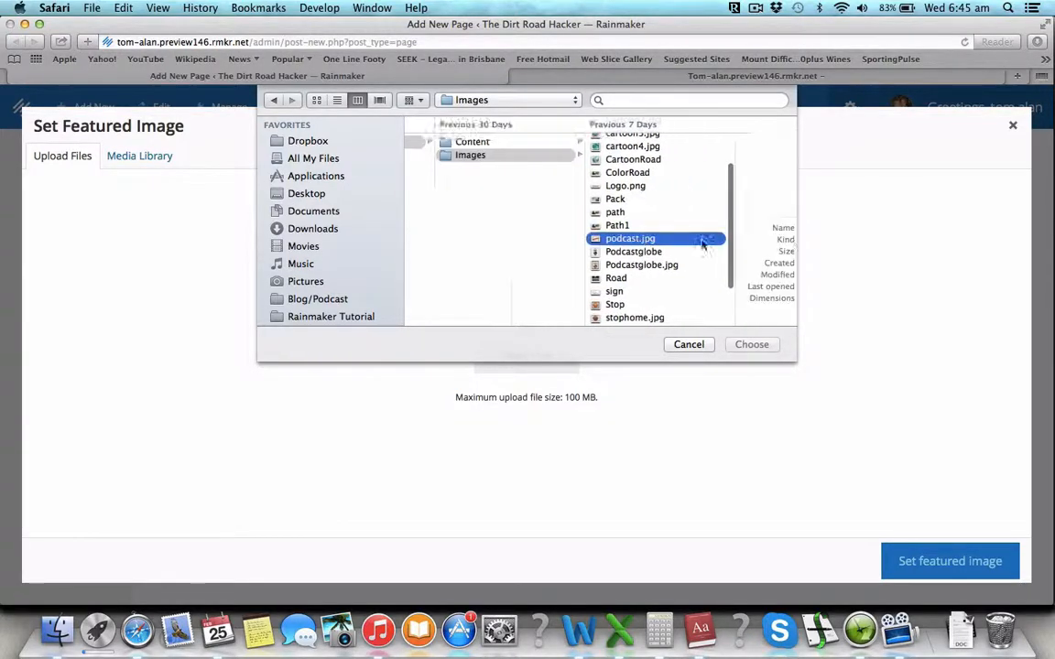
click(774, 346)
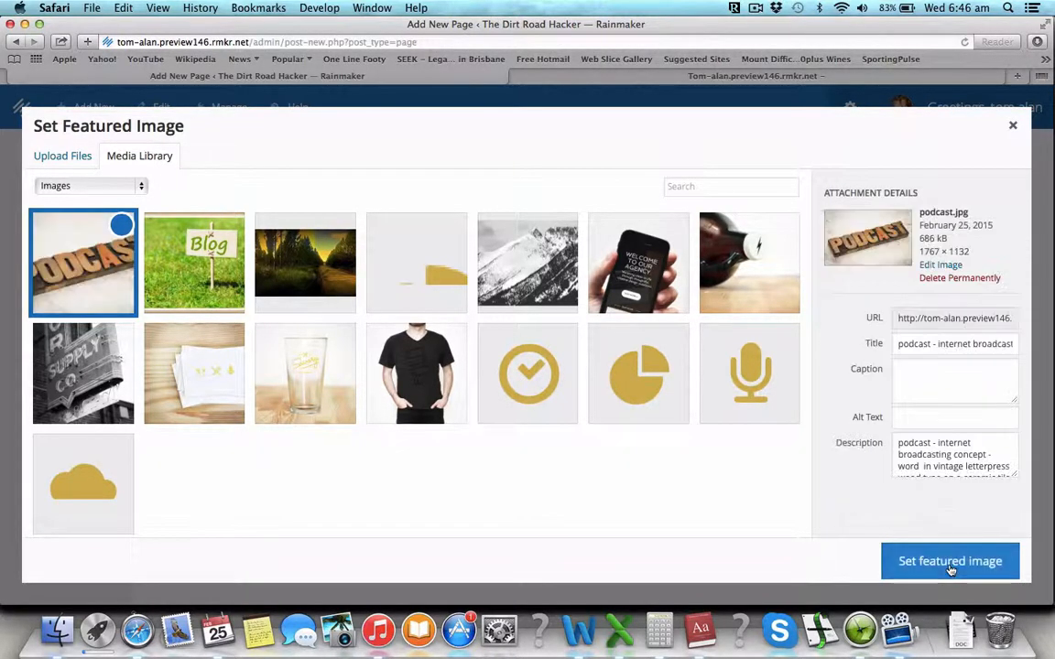
click(951, 562)
scroll(876, 413, up, 15)
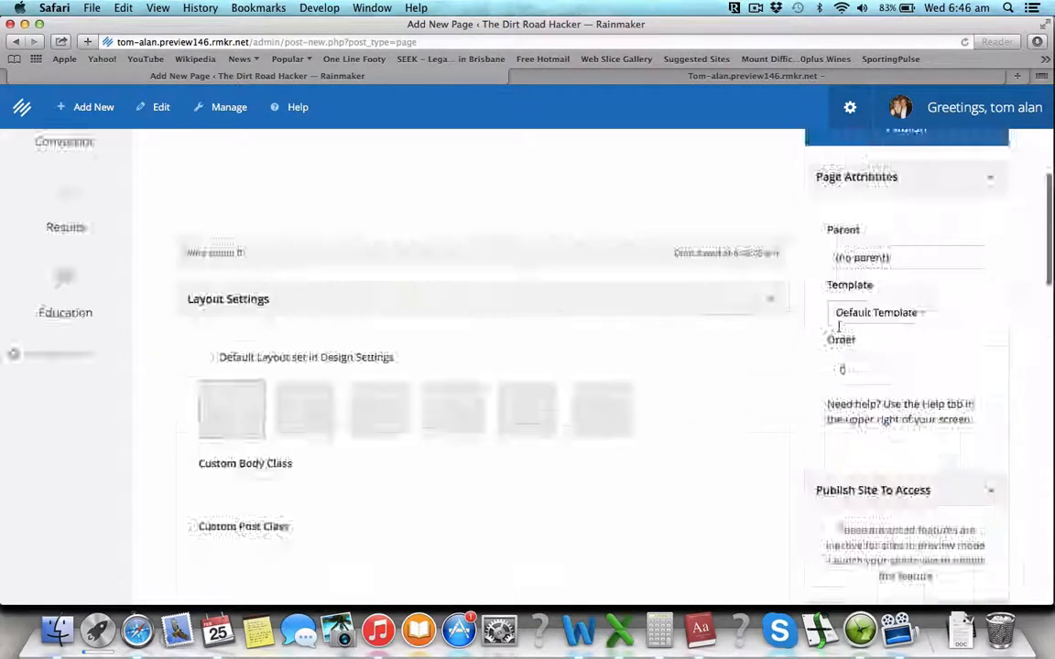
click(898, 484)
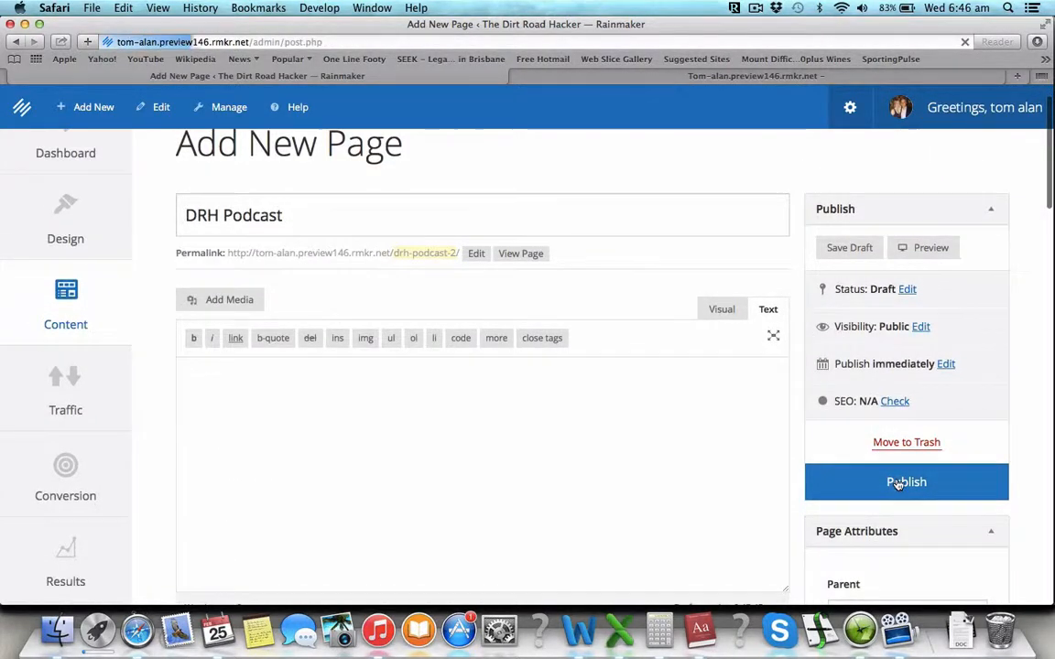
Copy the fourth page name, Rainmaker Tutorial, from Content Creation.docx into the title of a new Rainmaker page.
key(super+Tab)
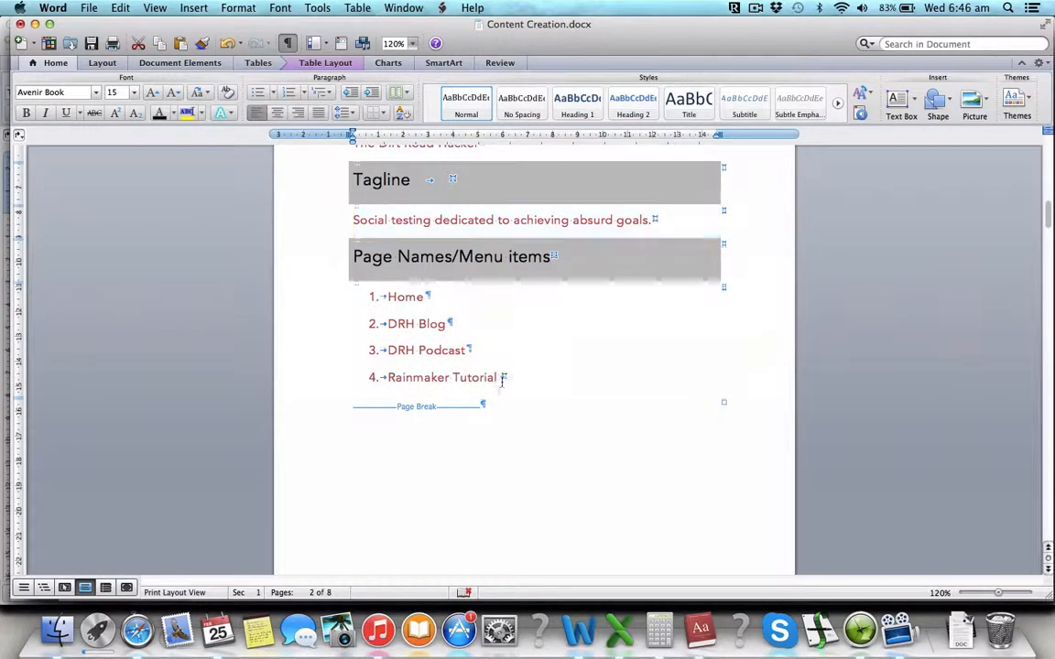
drag(499, 378, 378, 378)
key(super+Tab)
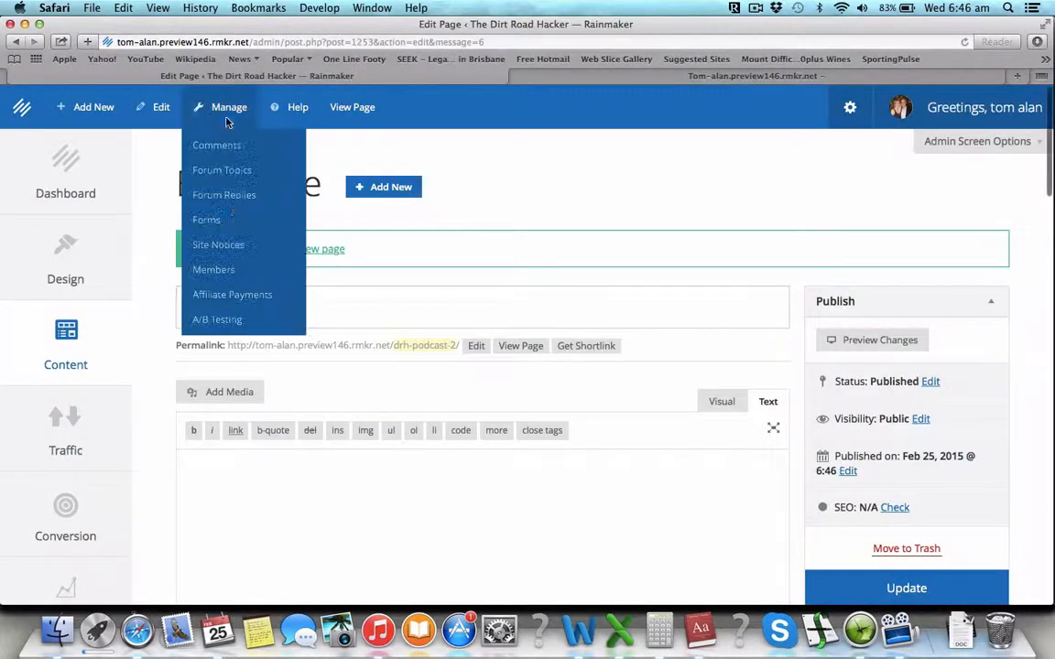
mouse_move(73, 108)
click(66, 171)
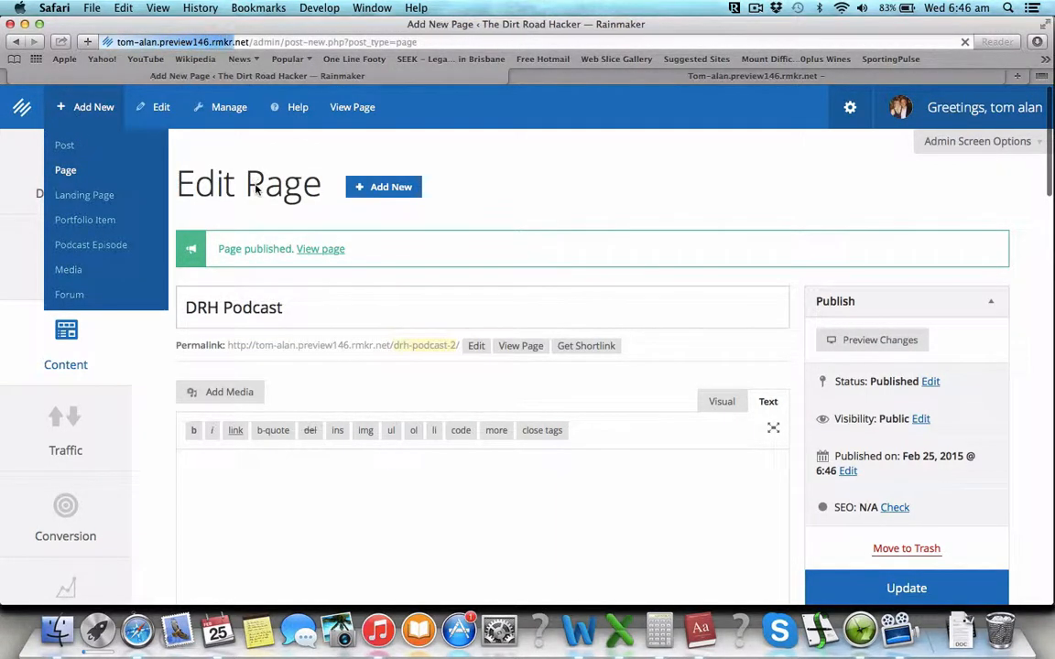
click(327, 240)
text(4.	Rainmaker Tutorial)
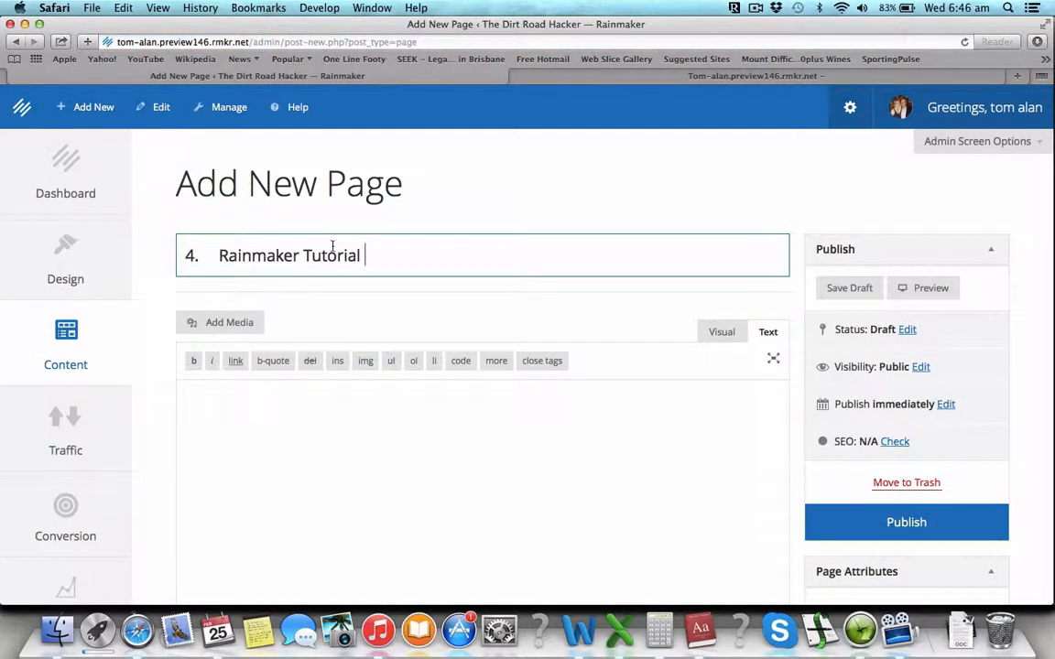
Remove the pasted list number and gap from the page title, leaving only Rainmaker Tutorial.
click(218, 254)
key(BackSpace)
key(BackSpace)
key(BackSpace)
key(BackSpace)
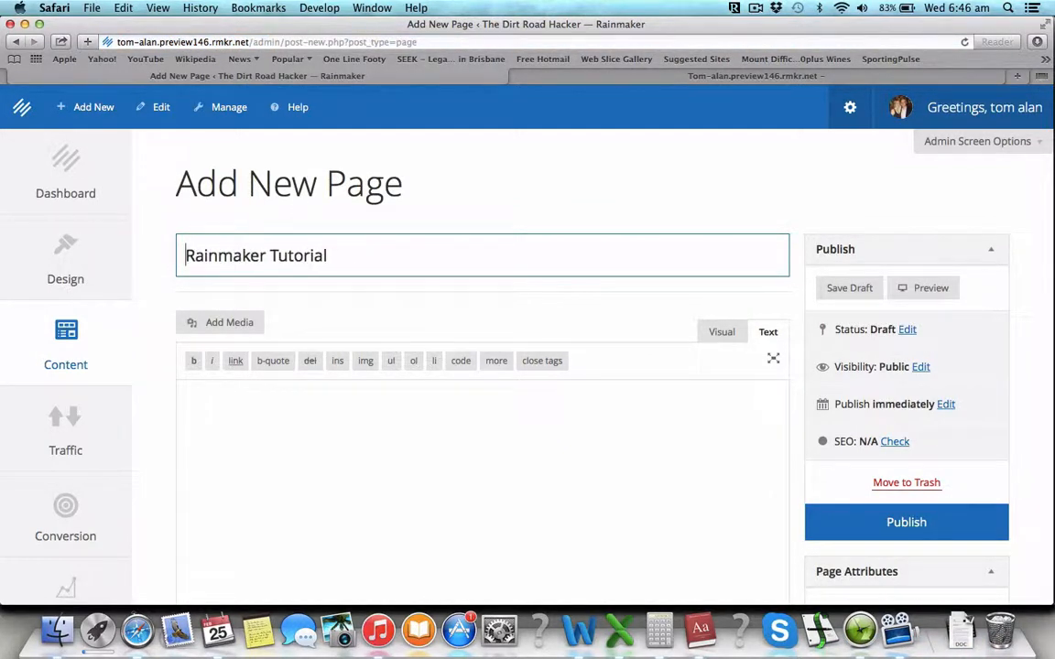
Upload the tutorials image from the Images folder as the featured image and publish the Rainmaker Tutorial page.
scroll(362, 355, down, 1)
scroll(362, 355, down, 10)
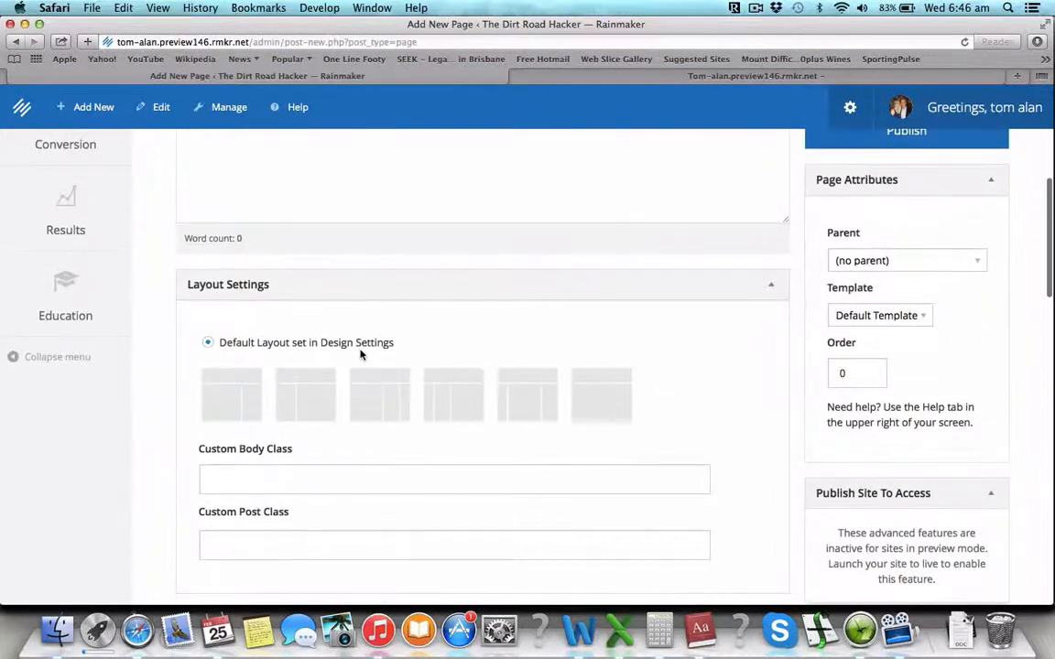
scroll(690, 426, down, 15)
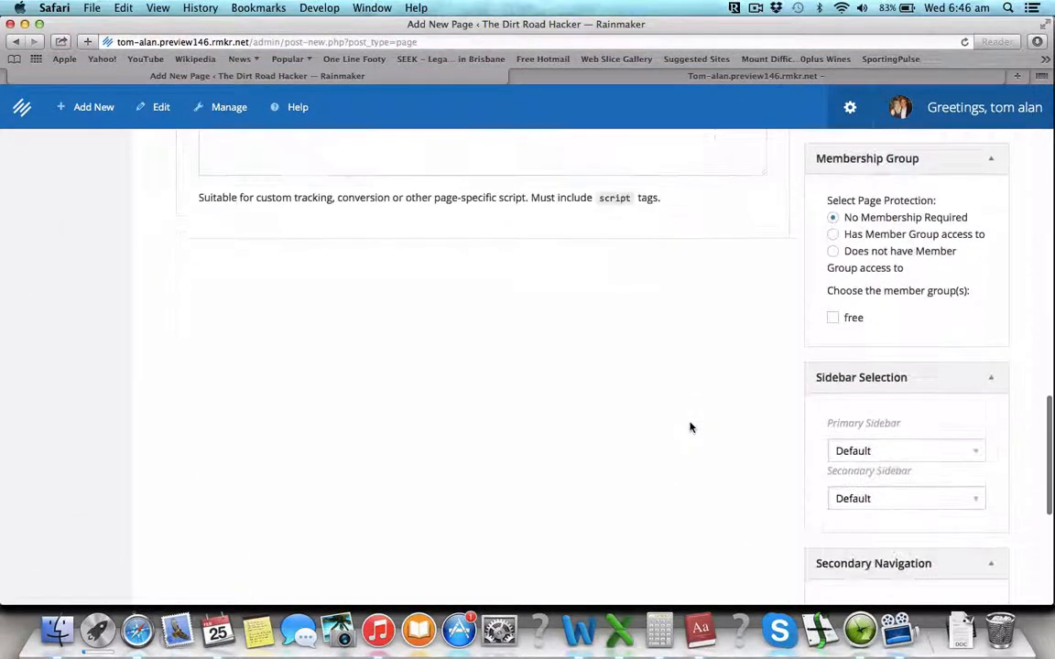
scroll(690, 426, down, 2)
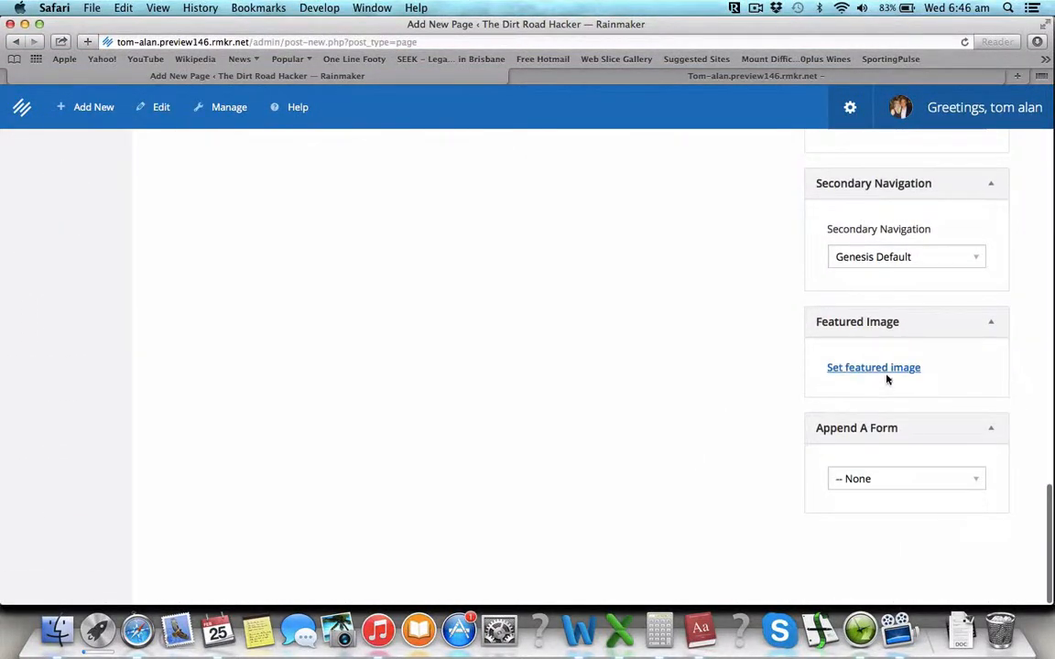
click(855, 370)
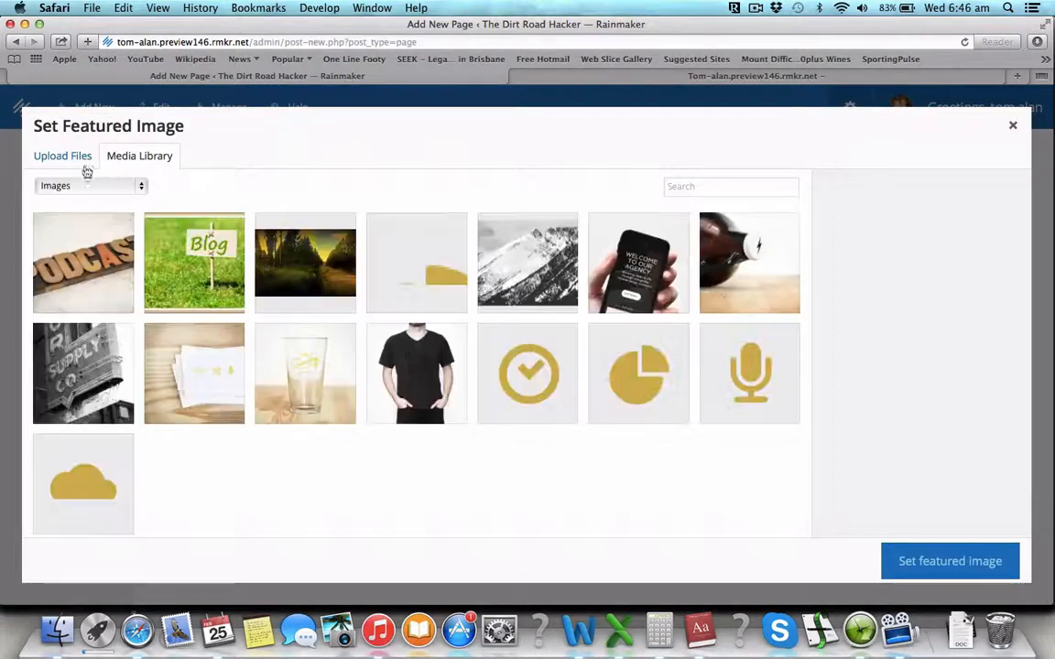
click(77, 157)
click(527, 364)
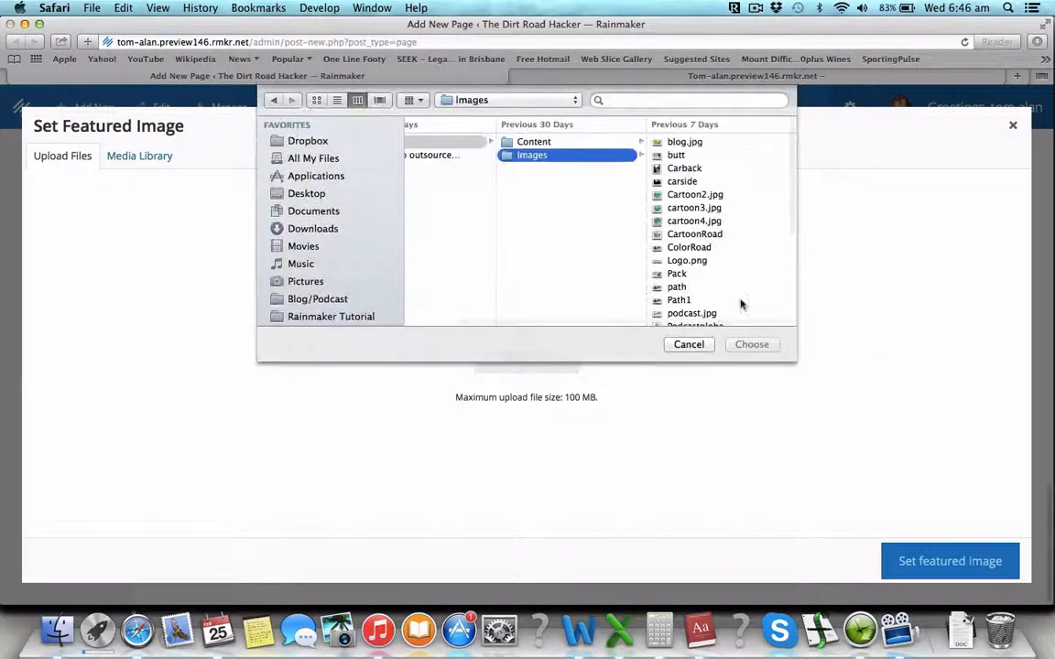
scroll(742, 304, down, 5)
click(685, 270)
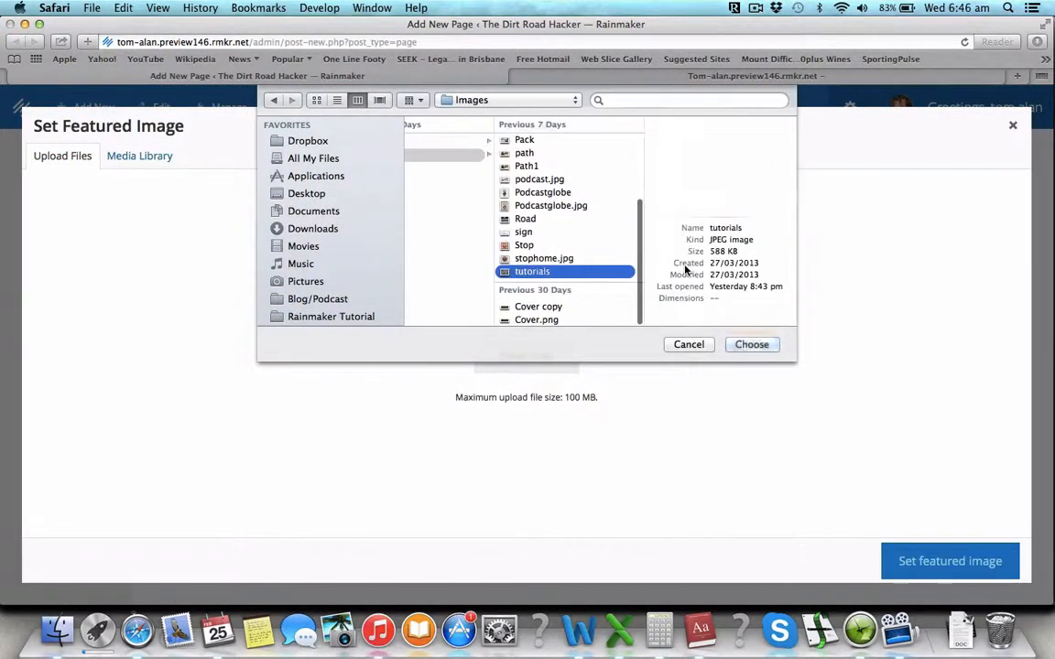
click(751, 345)
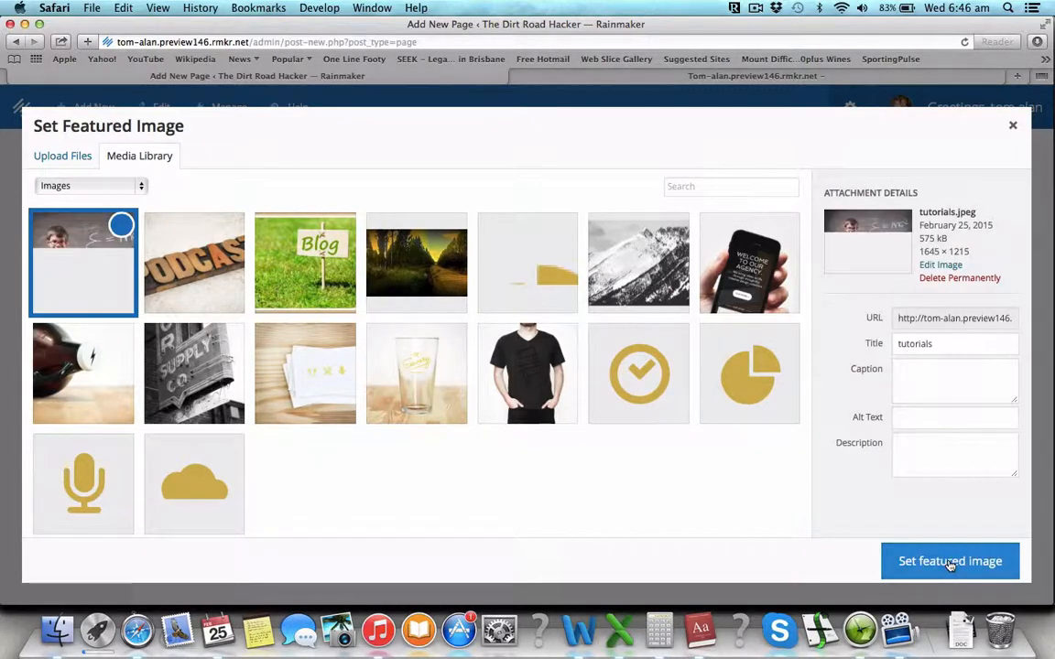
click(950, 562)
scroll(700, 364, up, 10)
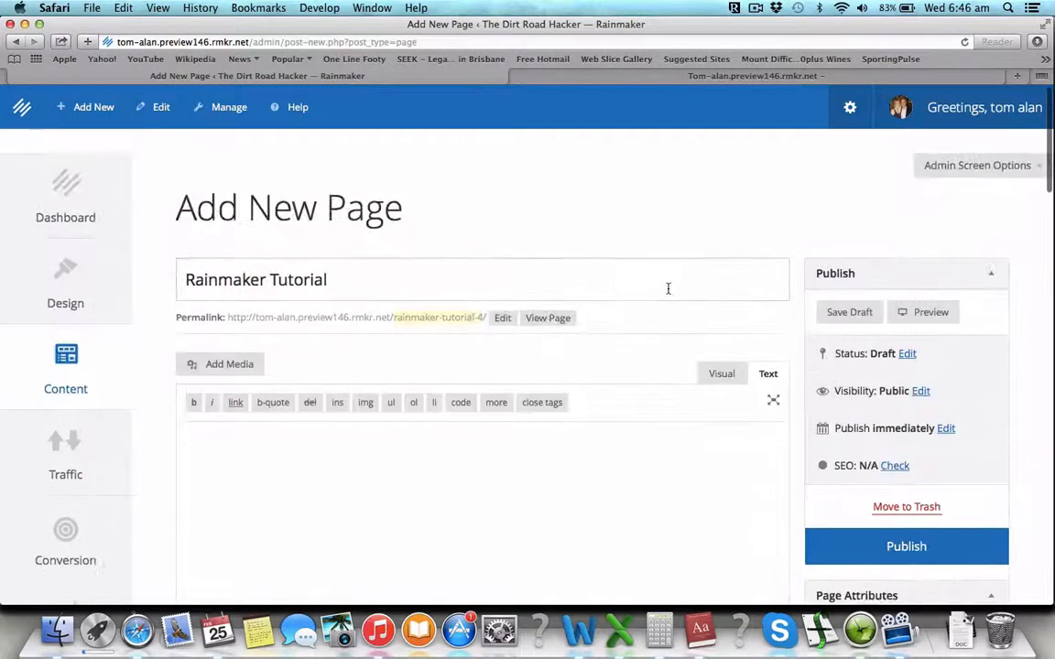
click(884, 530)
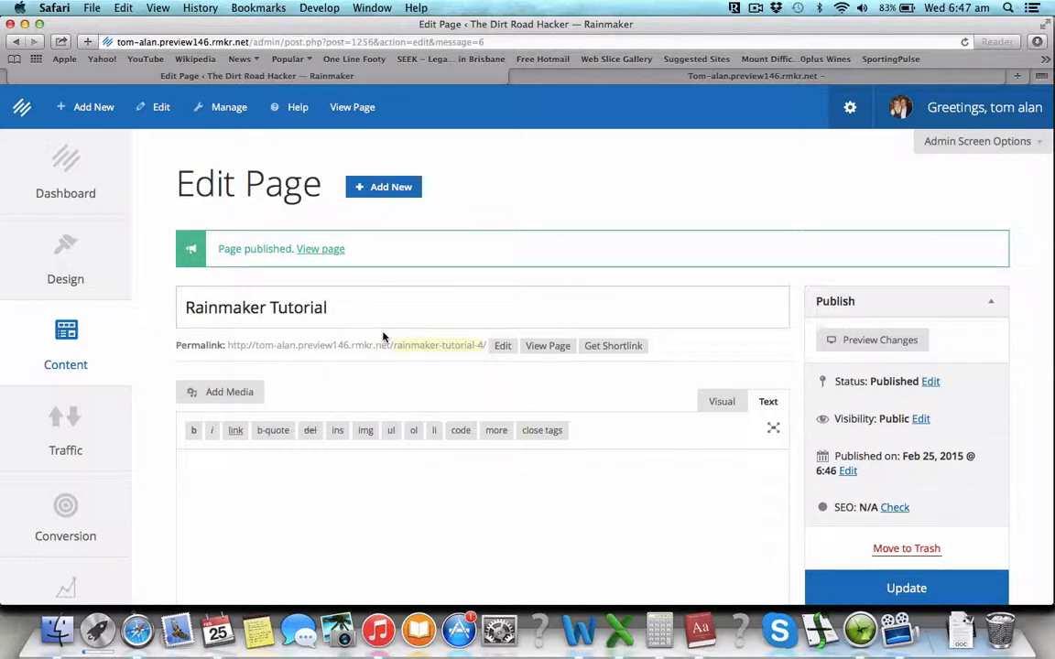
Open the menu editor from the site's Design settings.
click(86, 260)
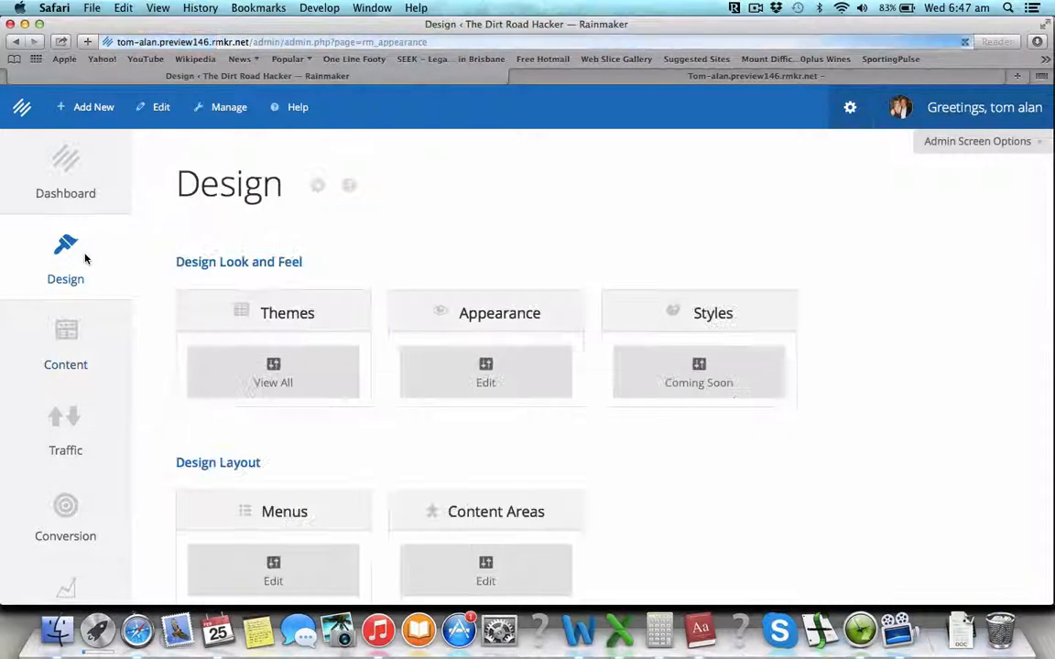
scroll(261, 429, down, 2)
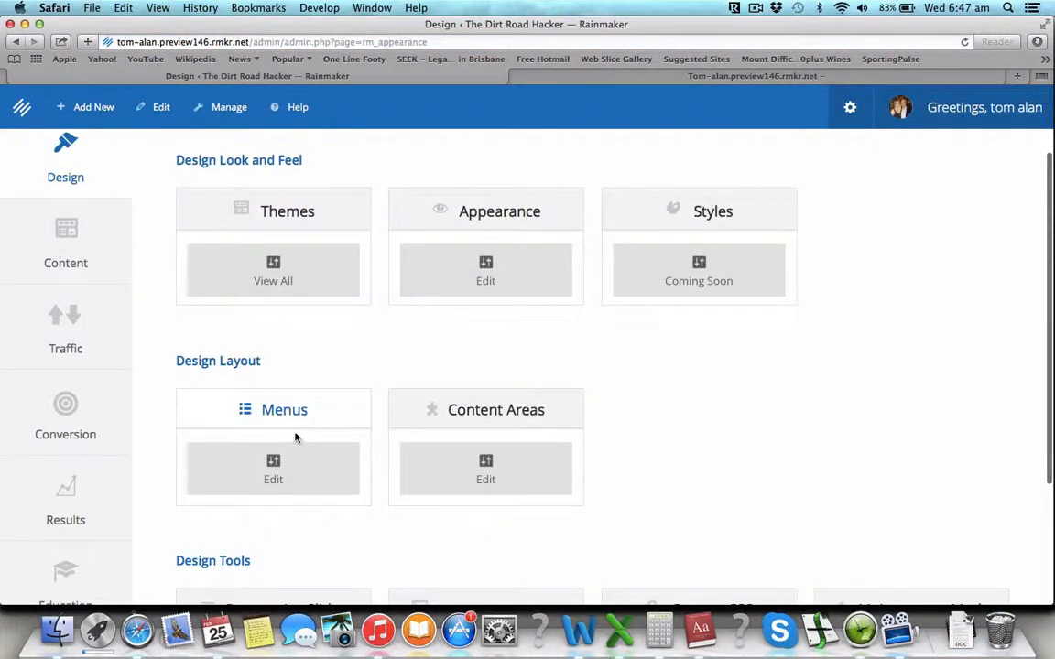
click(275, 461)
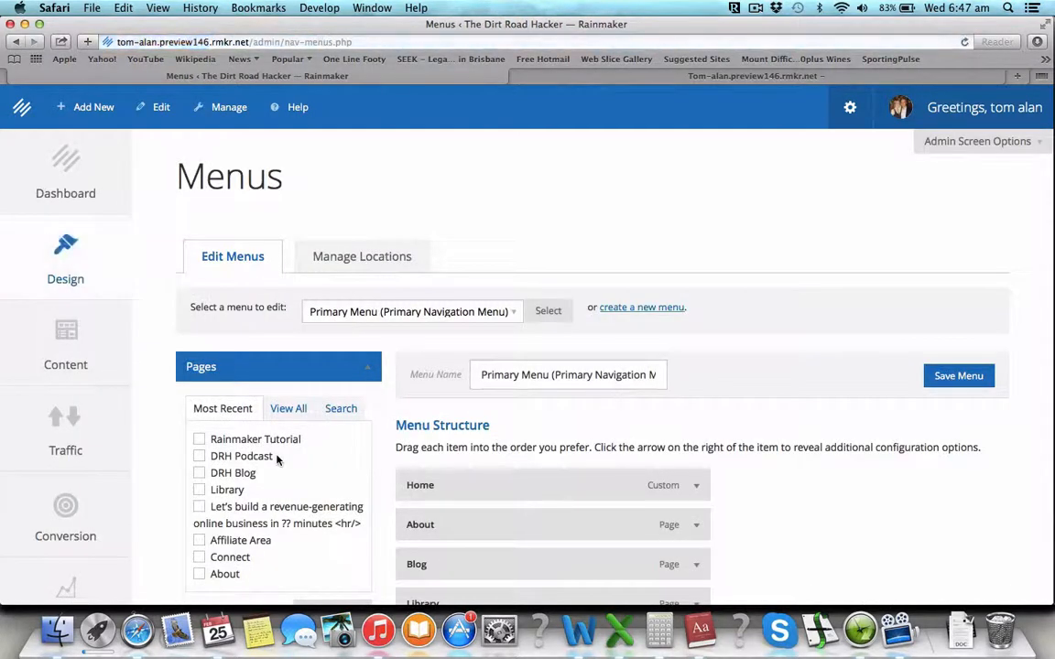
Review the Primary Menu's structure, the pages that can be added, and the choice of menus to edit.
scroll(402, 512, down, 2)
scroll(402, 512, down, 1)
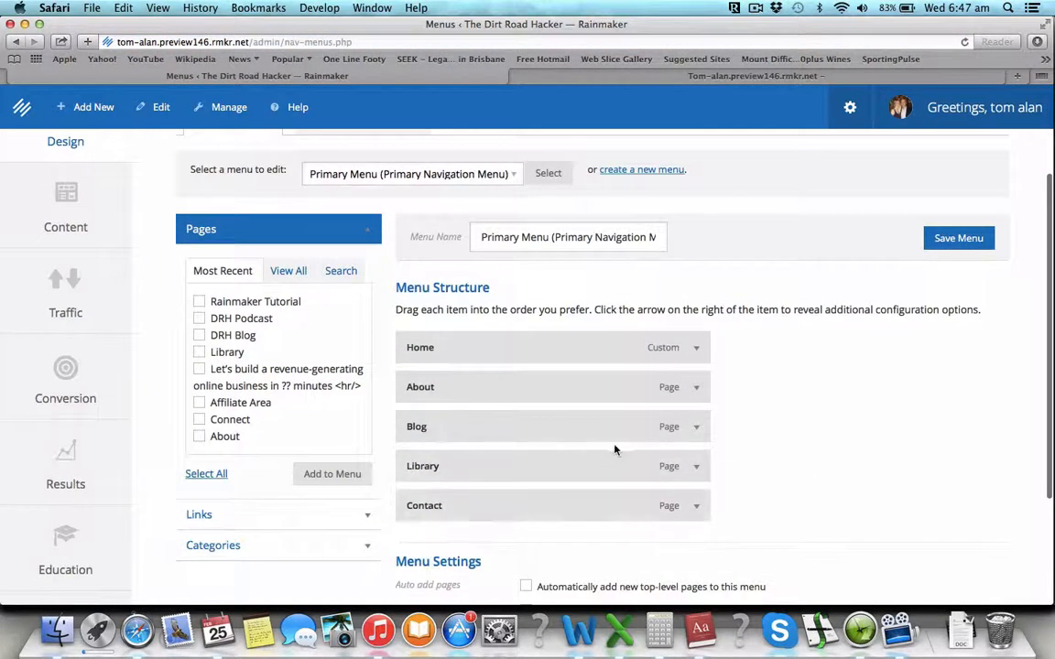
scroll(534, 516, up, 3)
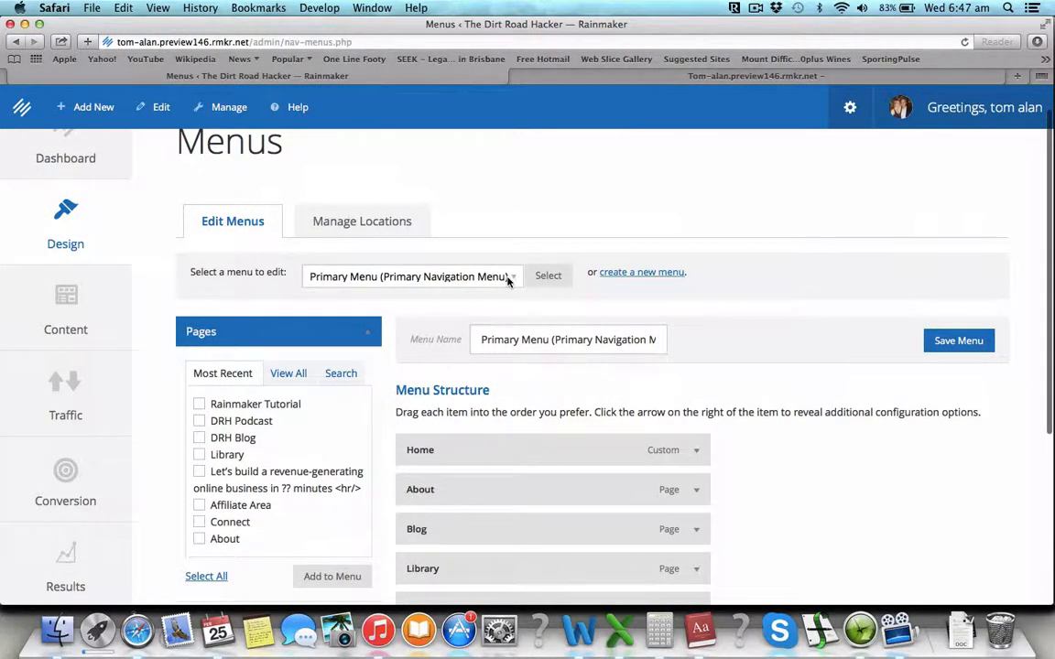
click(508, 278)
click(509, 278)
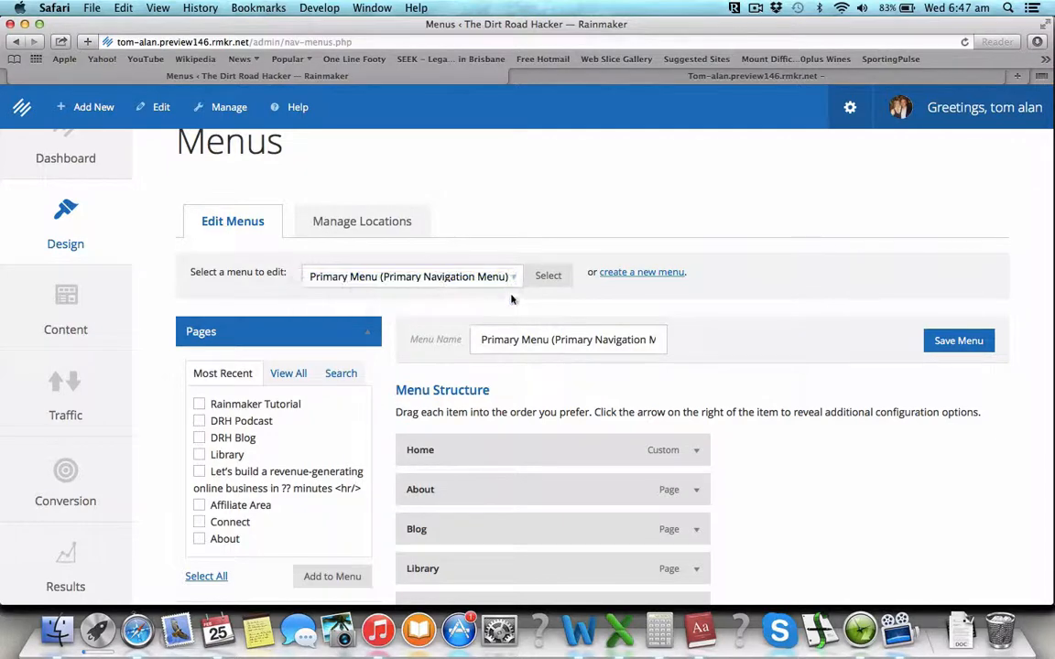
scroll(538, 332, down, 2)
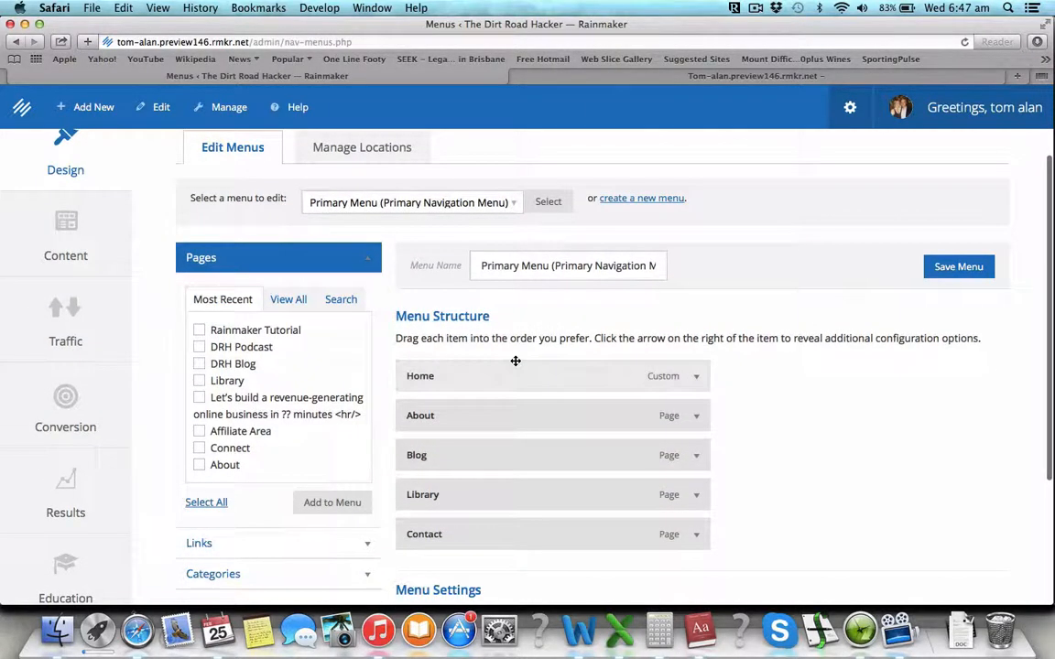
scroll(510, 403, up, 1)
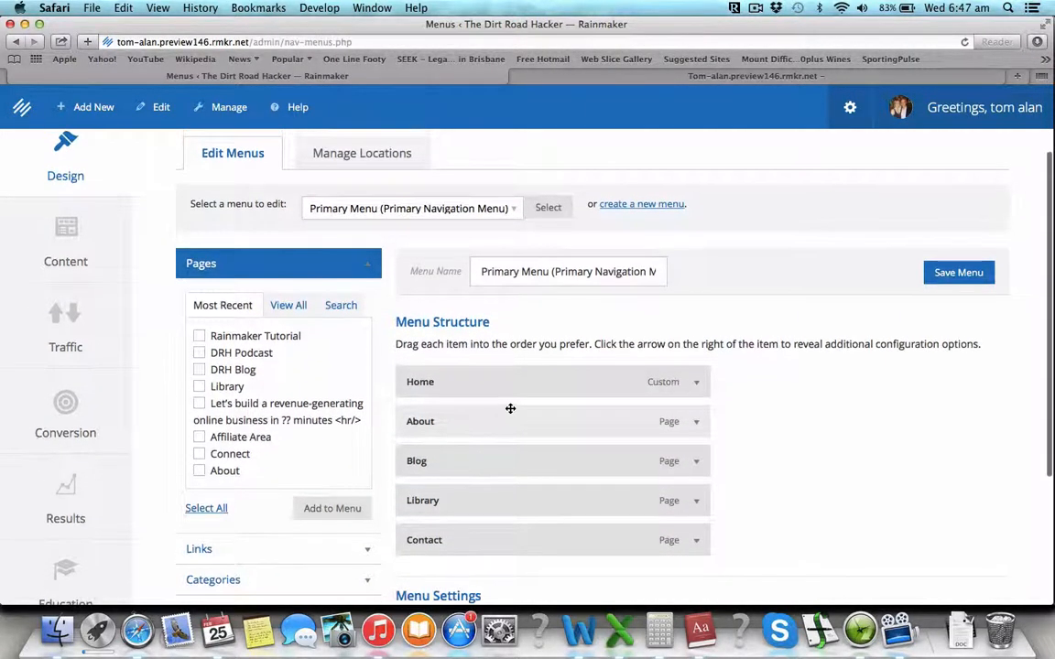
Remove the About and Blog items from the Primary Menu's structure.
click(692, 424)
scroll(595, 478, down, 5)
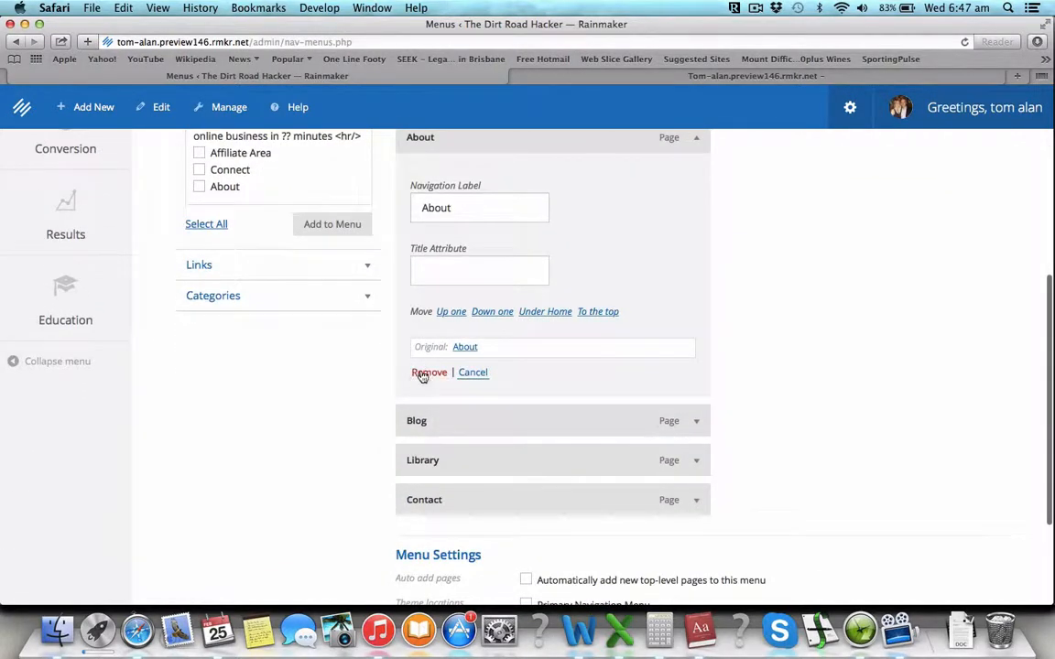
click(430, 372)
scroll(513, 348, up, 3)
click(697, 371)
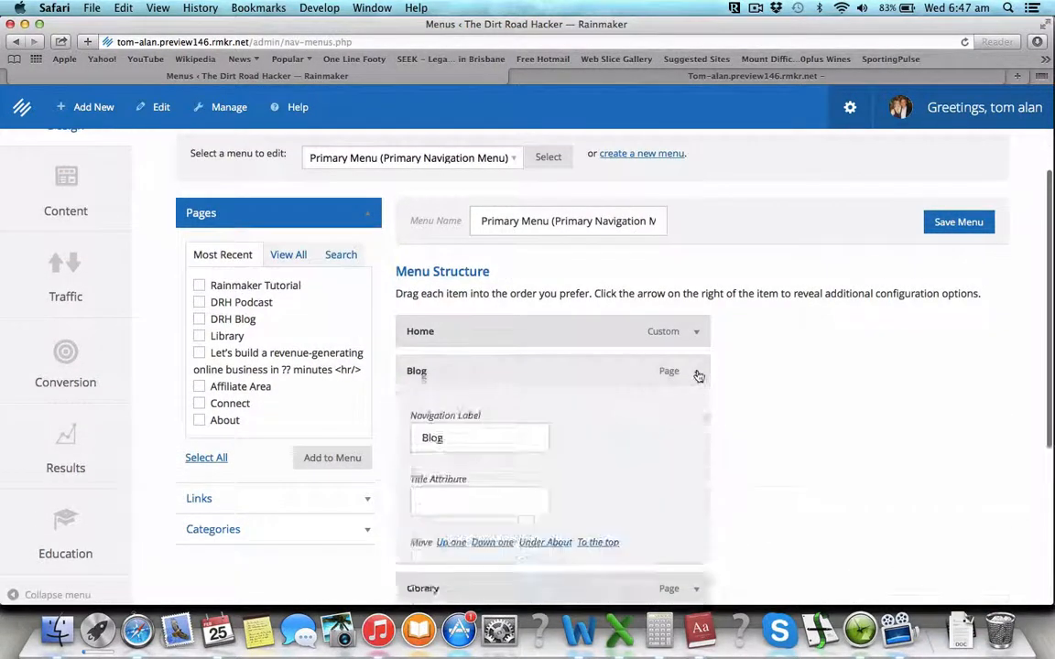
scroll(513, 458, down, 1)
click(434, 550)
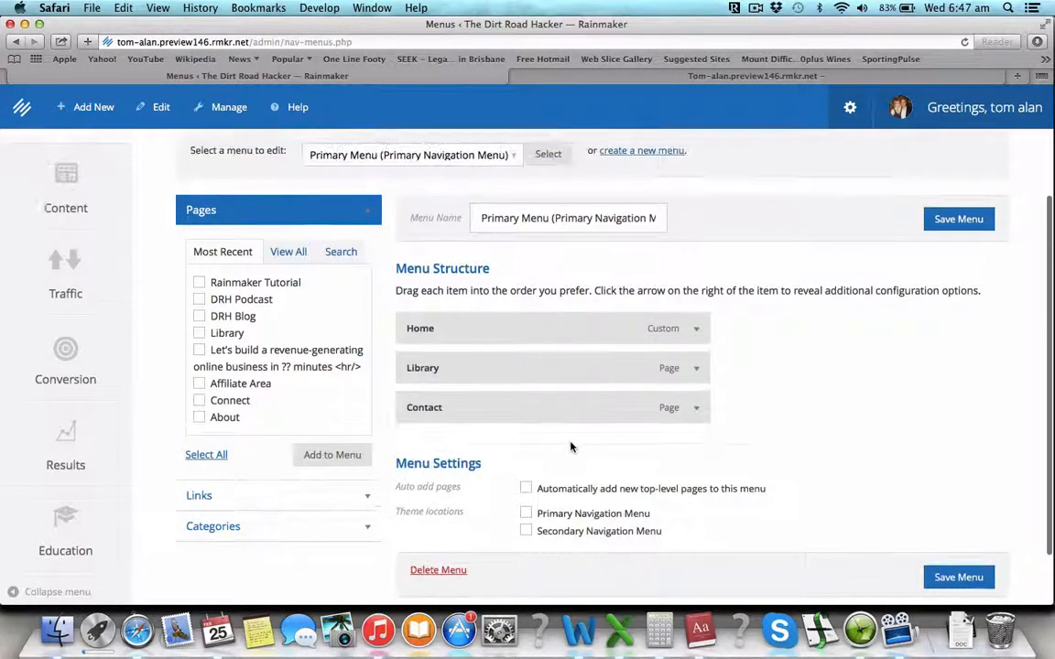
Remove the Library and Contact items from the menu, leaving only Home.
click(696, 396)
scroll(463, 473, down, 3)
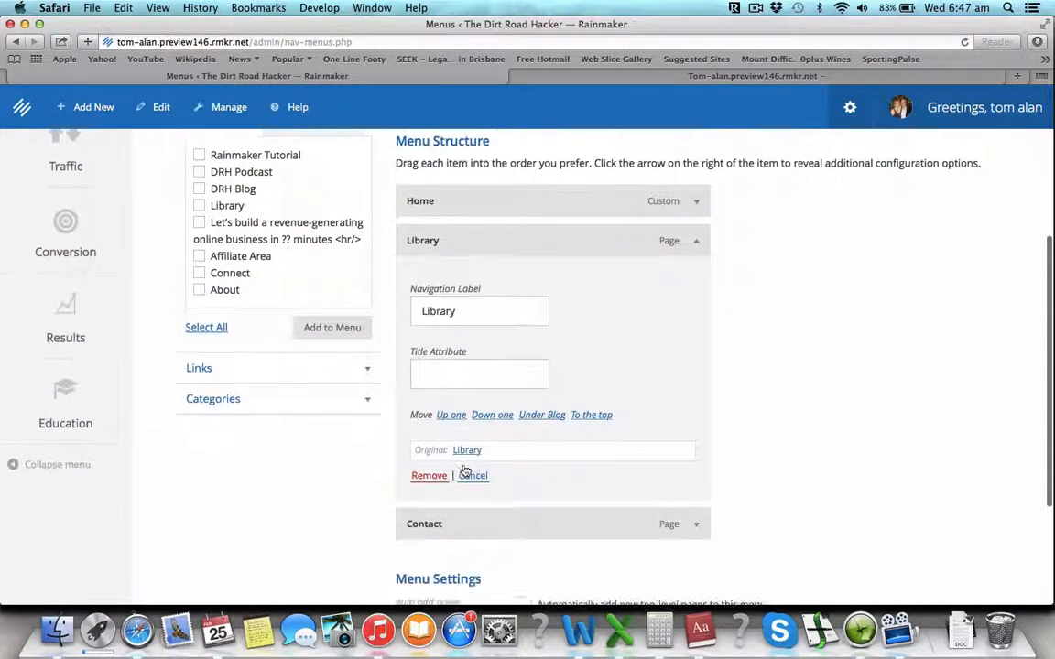
click(430, 468)
click(695, 339)
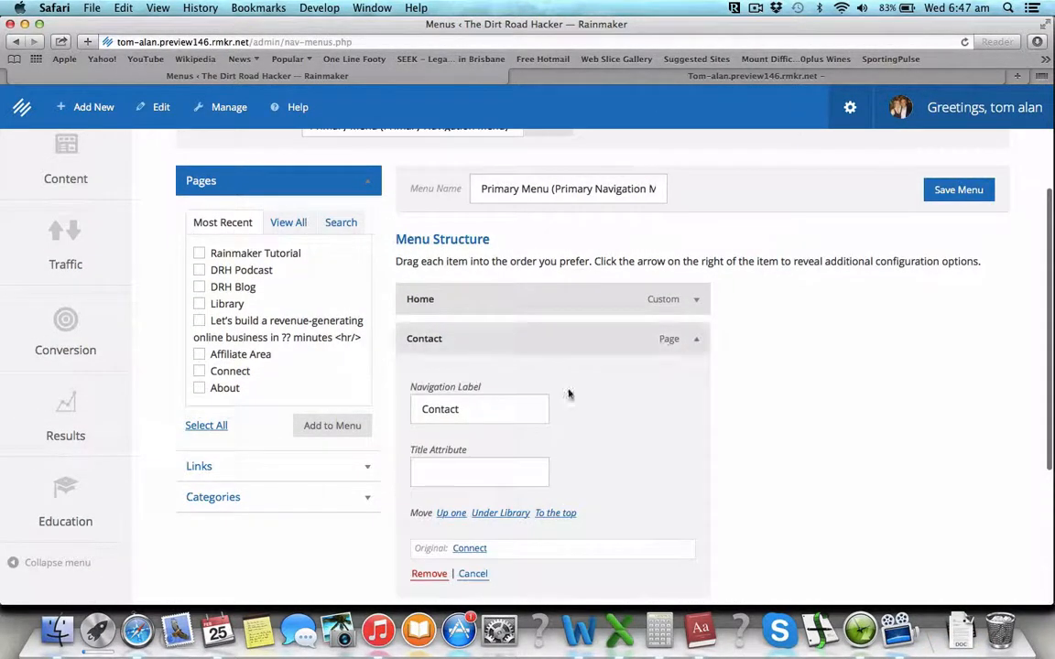
scroll(469, 530, down, 1)
click(431, 551)
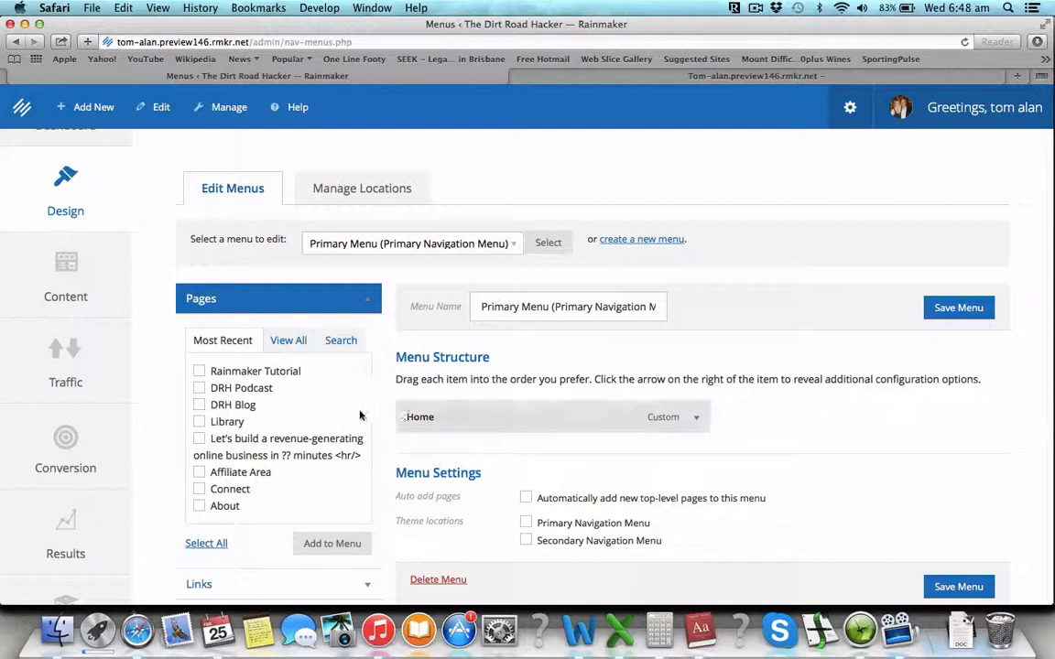
Add the DRH Blog, DRH Podcast and Rainmaker Tutorial pages to the menu, placing DRH Blog directly below Home as a top-level item.
click(199, 404)
click(199, 388)
click(200, 422)
scroll(483, 437, down, 2)
scroll(538, 488, down, 2)
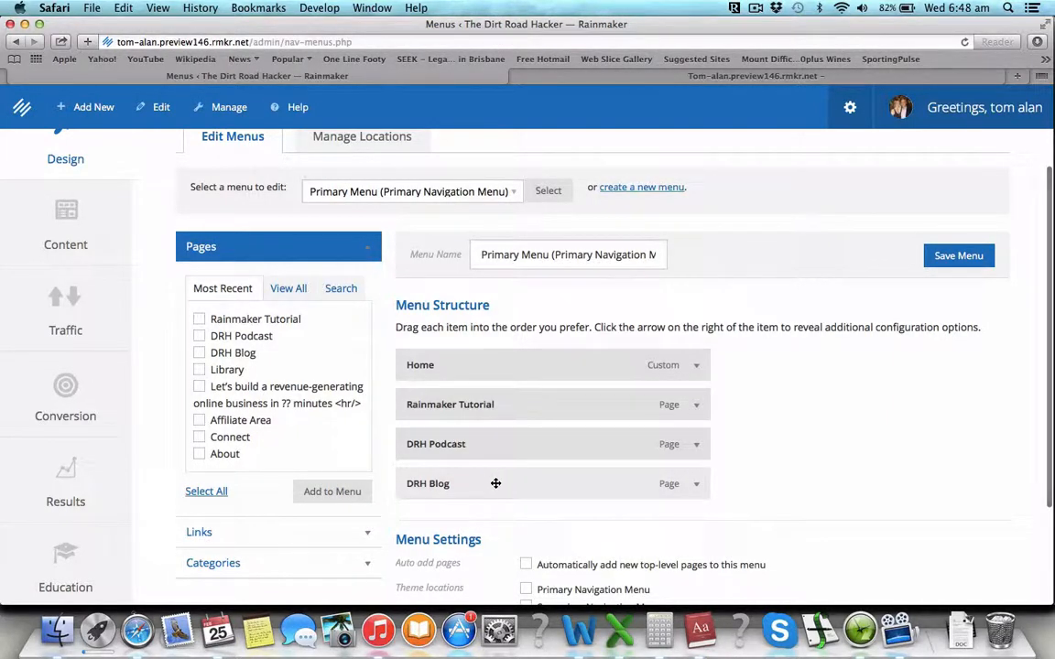
drag(495, 487, 520, 405)
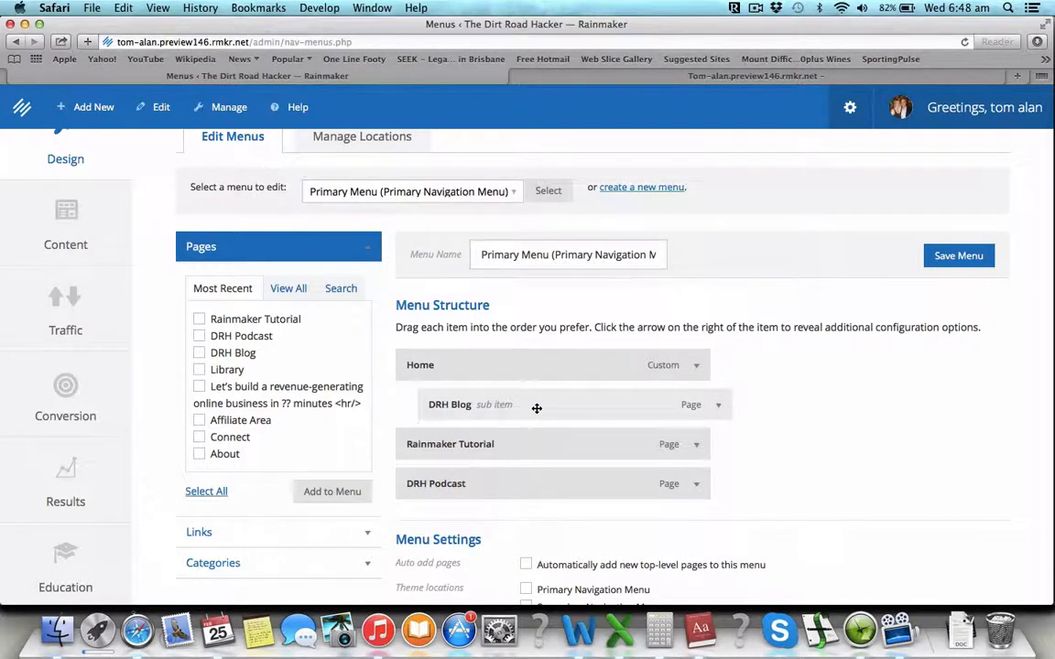
drag(540, 409, 515, 409)
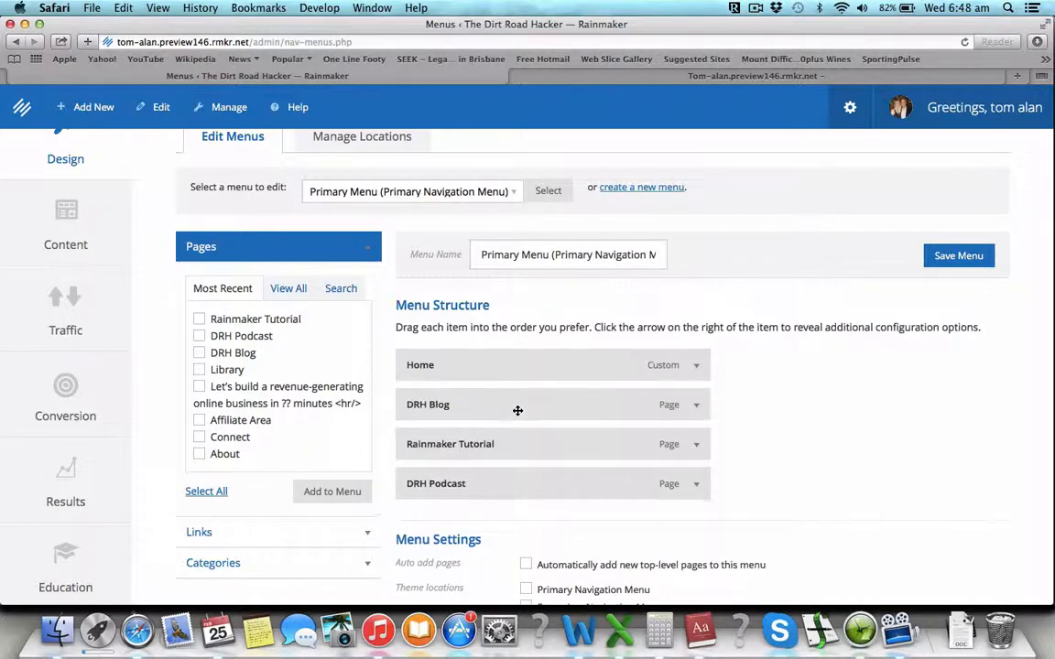
Enable automatic adding of new top-level pages and the Primary Navigation Menu theme location, and save the menu.
scroll(740, 472, down, 3)
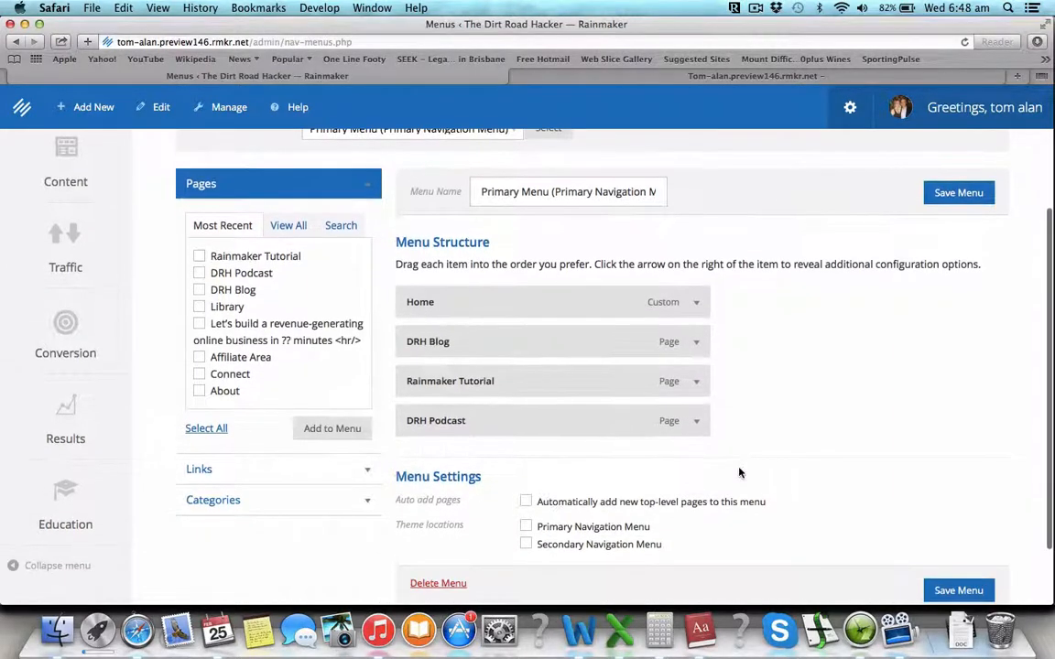
scroll(740, 473, down, 4)
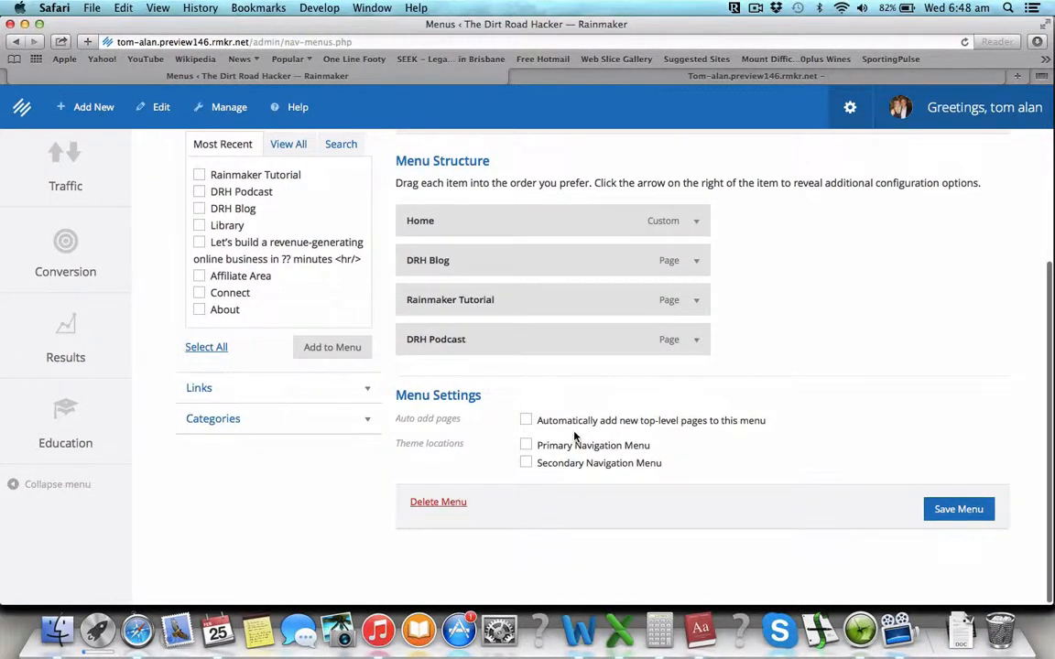
scroll(550, 436, up, 2)
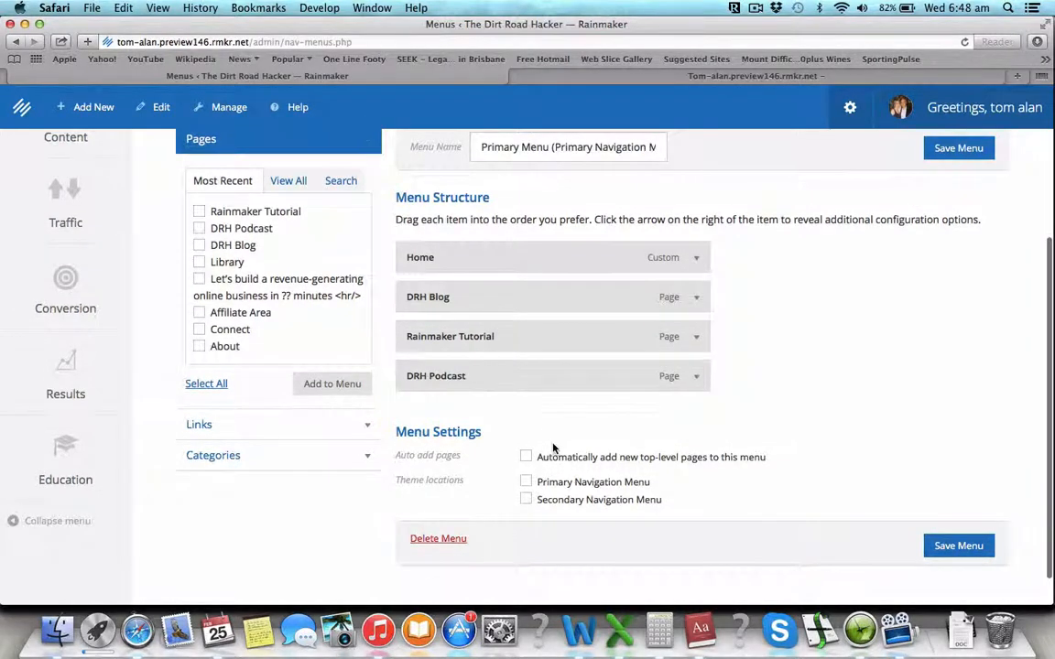
click(525, 462)
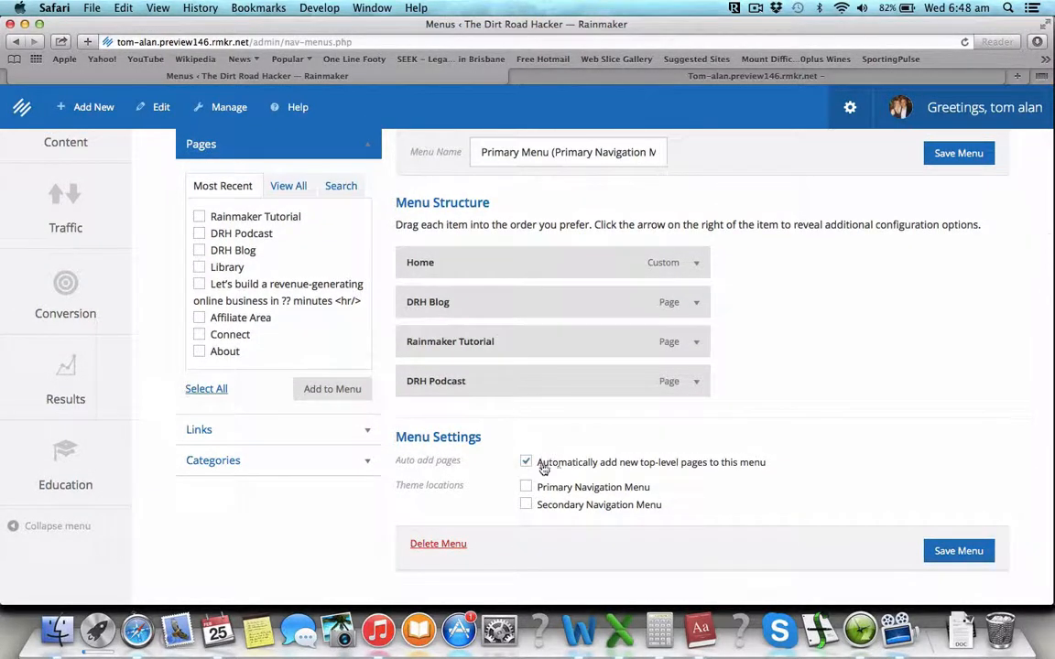
scroll(583, 414, up, 2)
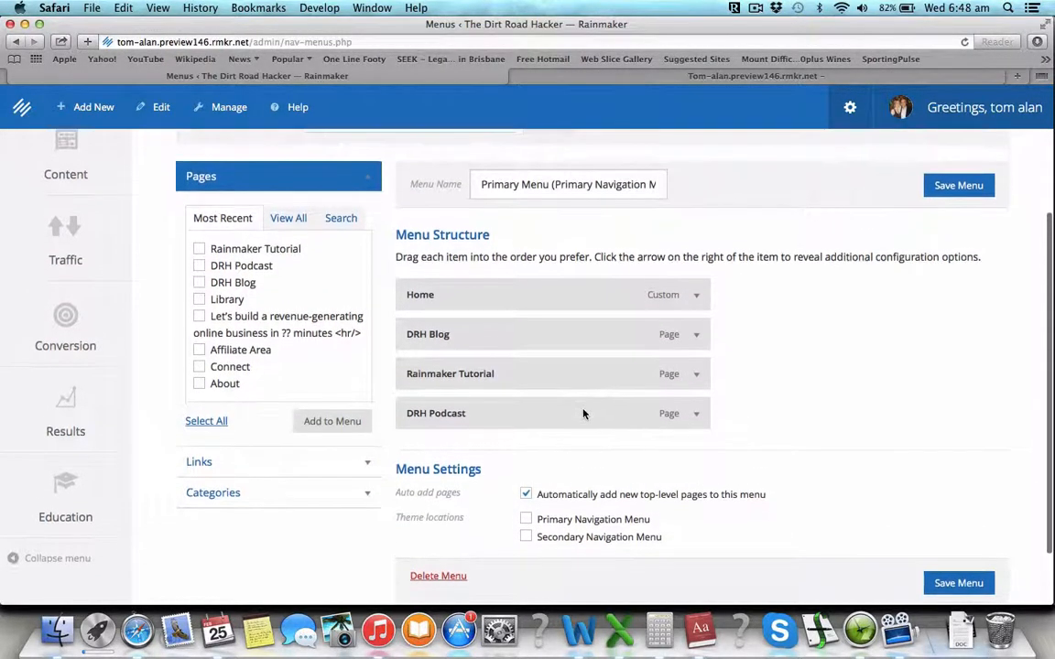
click(527, 499)
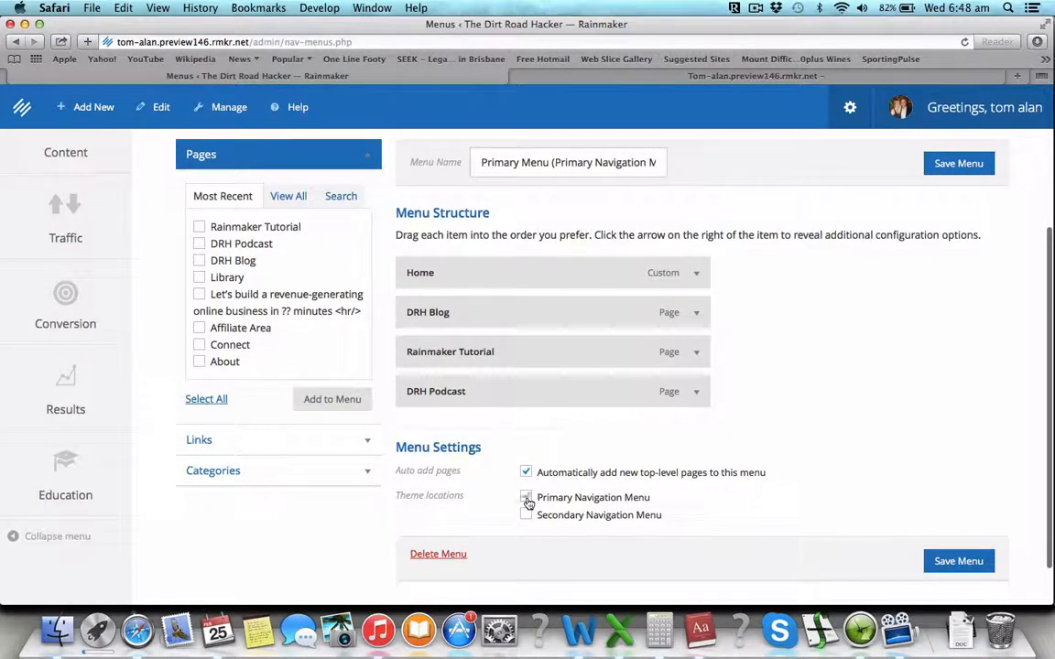
scroll(768, 440, up, 5)
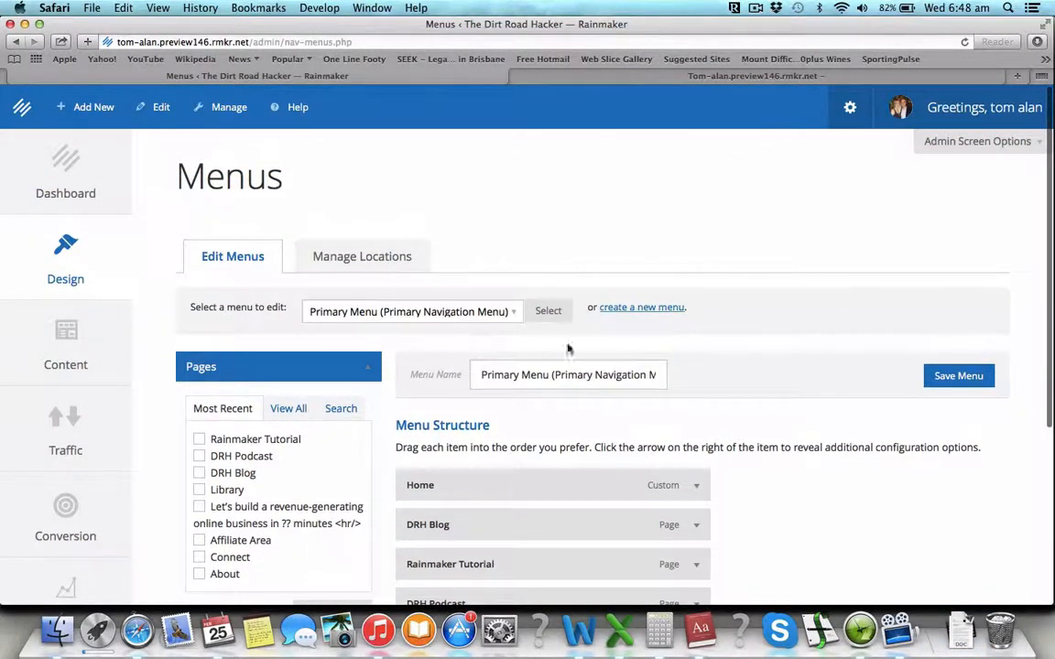
scroll(918, 389, down, 3)
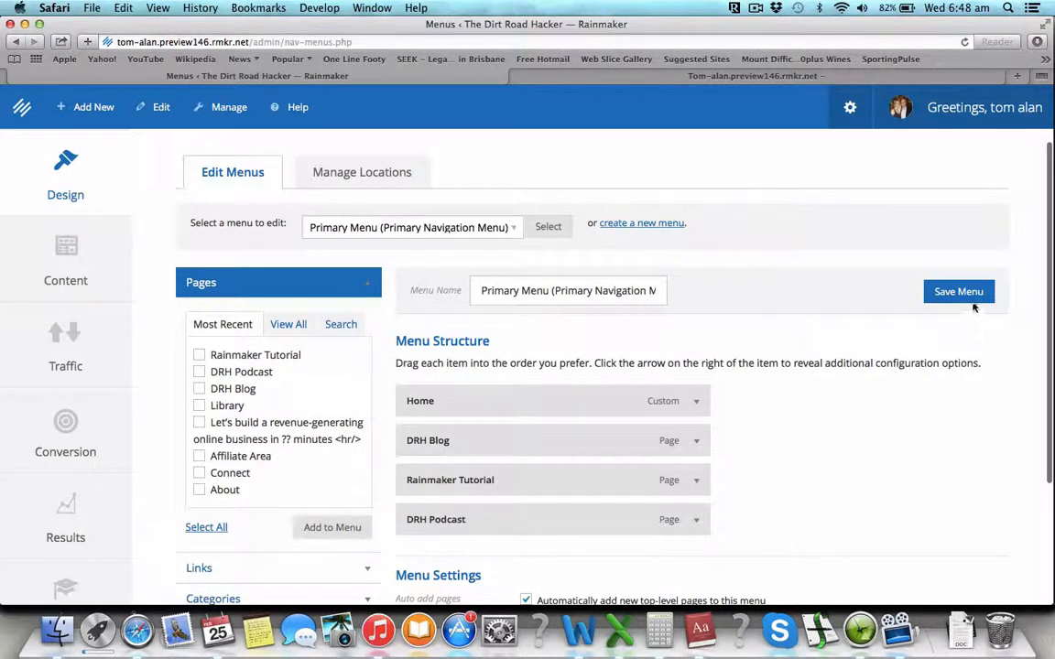
click(970, 299)
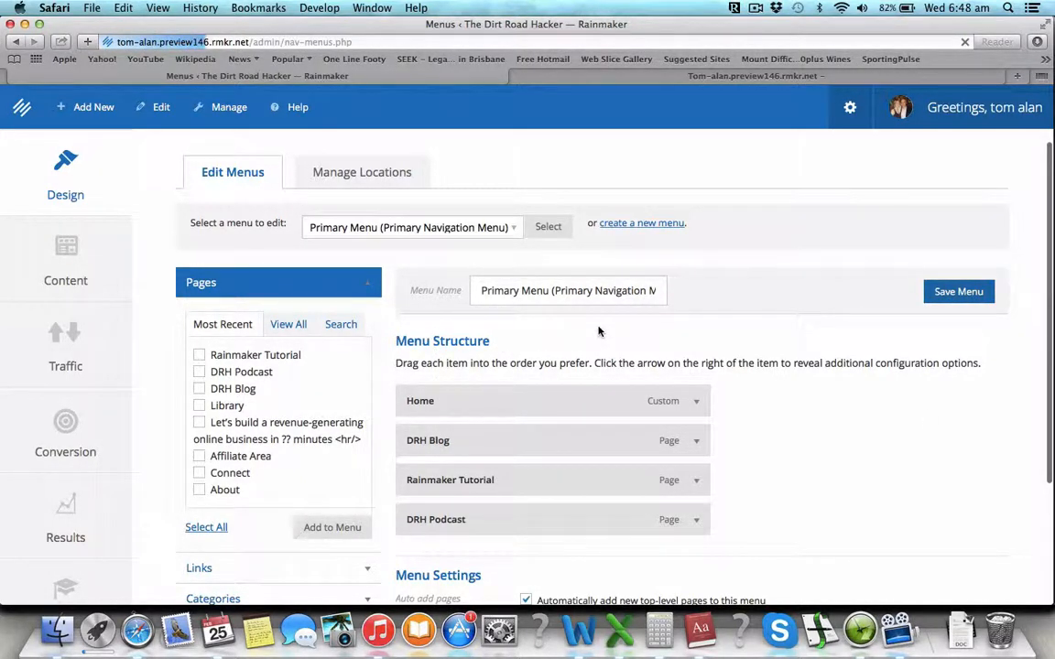
In the menu location settings, assign Primary Menu to both the Primary and Secondary Navigation Menu locations and save the changes.
scroll(586, 325, down, 1)
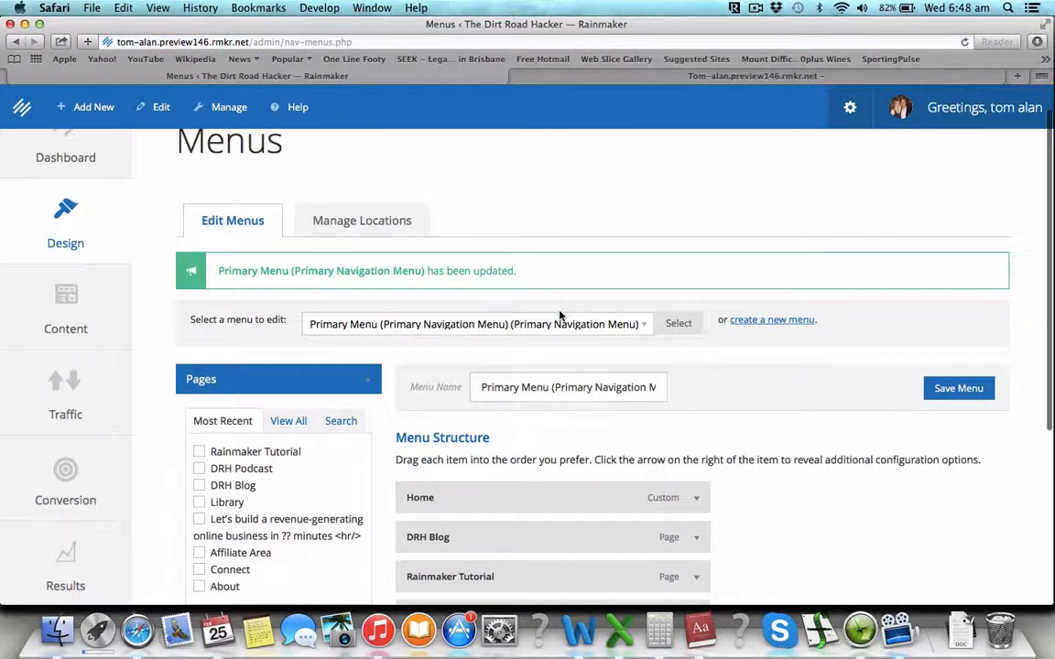
click(364, 218)
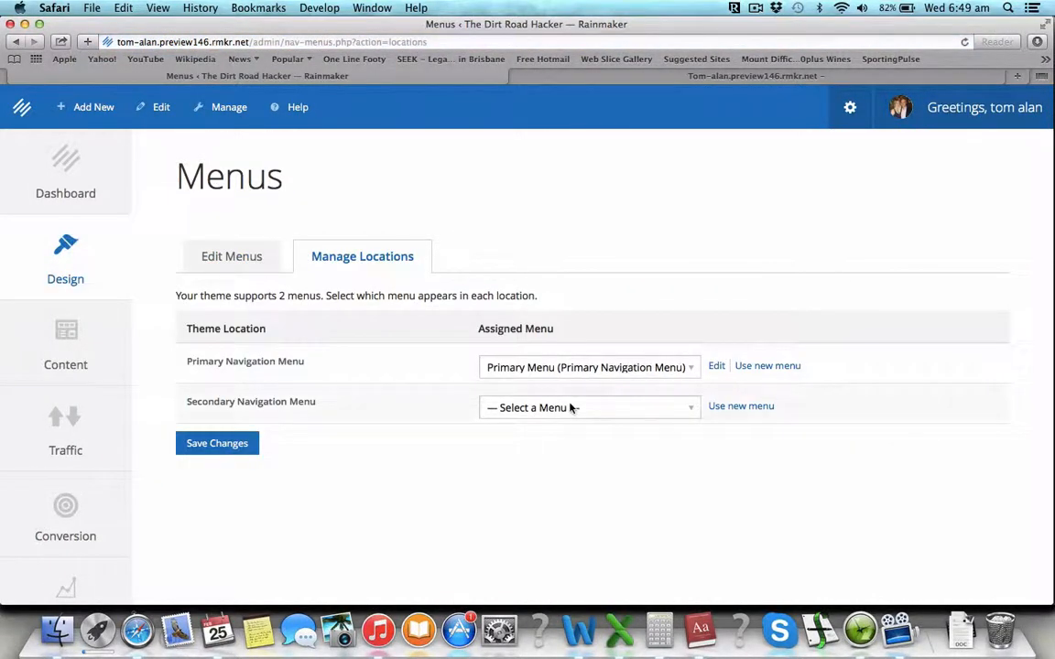
click(685, 368)
click(677, 355)
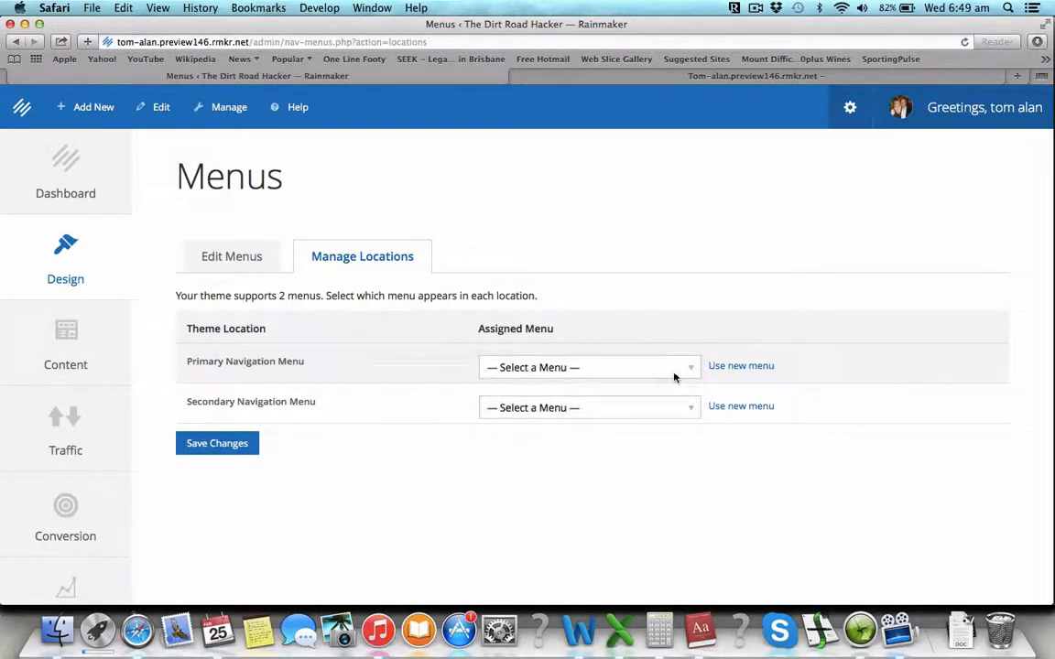
click(674, 370)
click(674, 382)
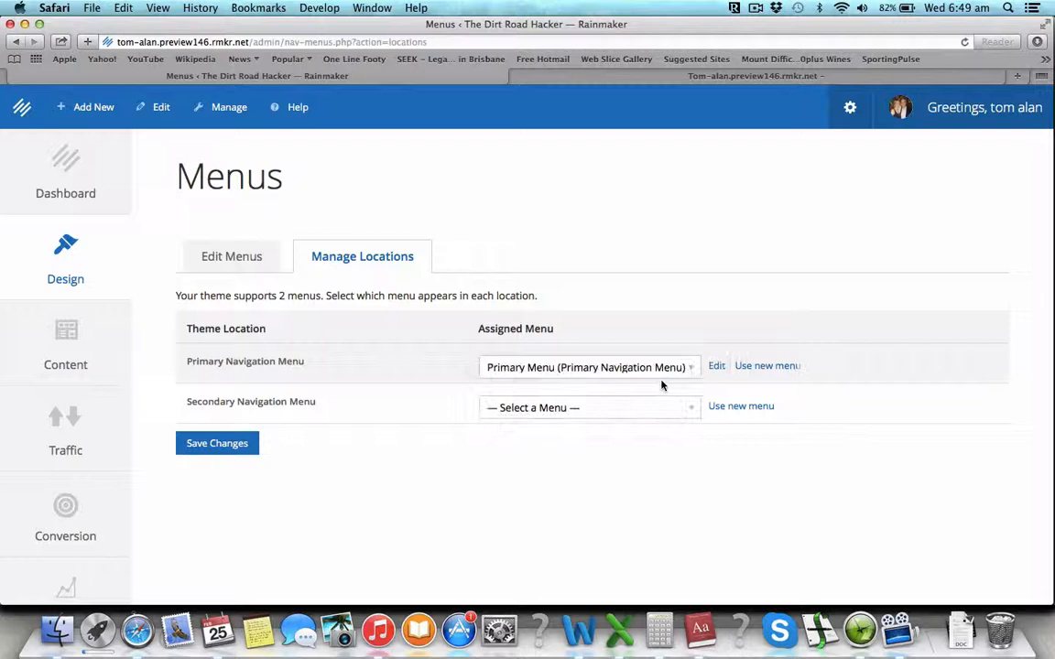
click(558, 409)
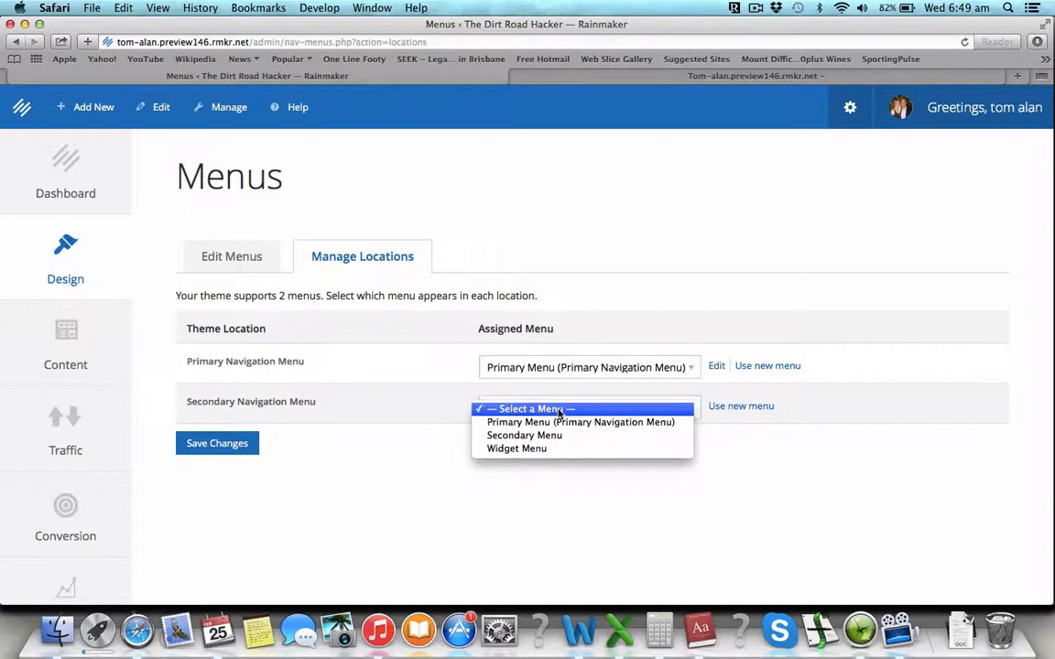
click(558, 423)
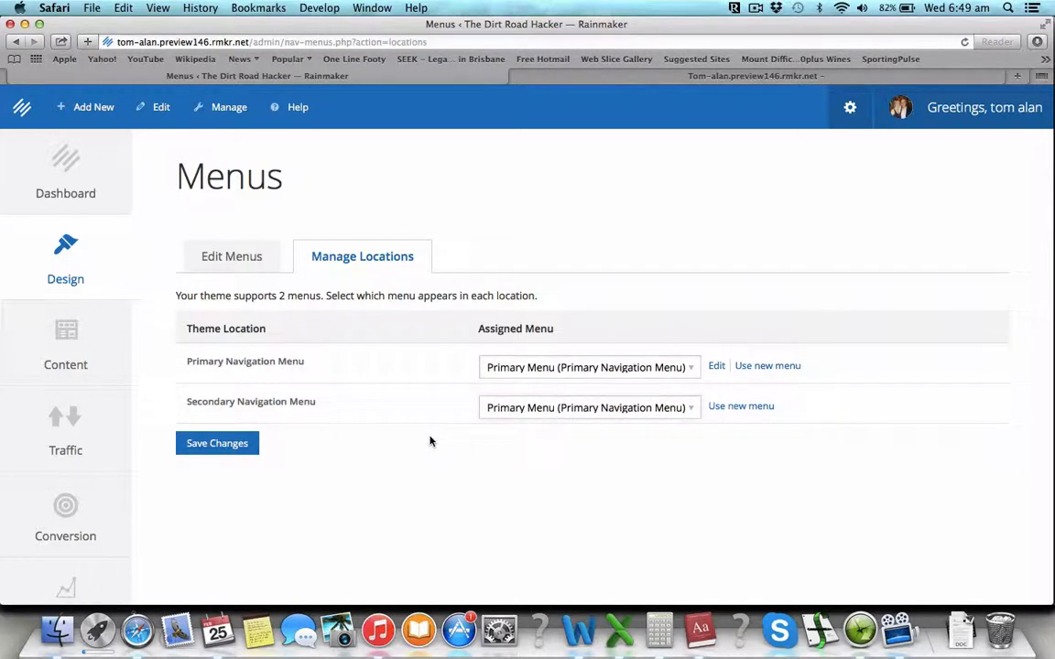
click(243, 444)
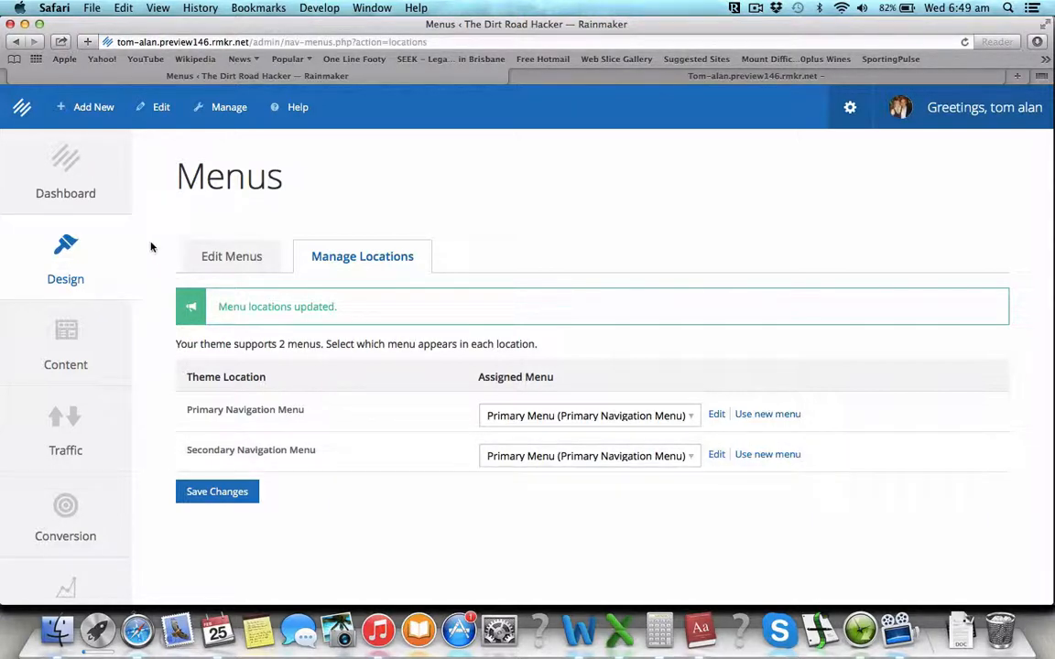
Open the site's Dashboard.
click(91, 186)
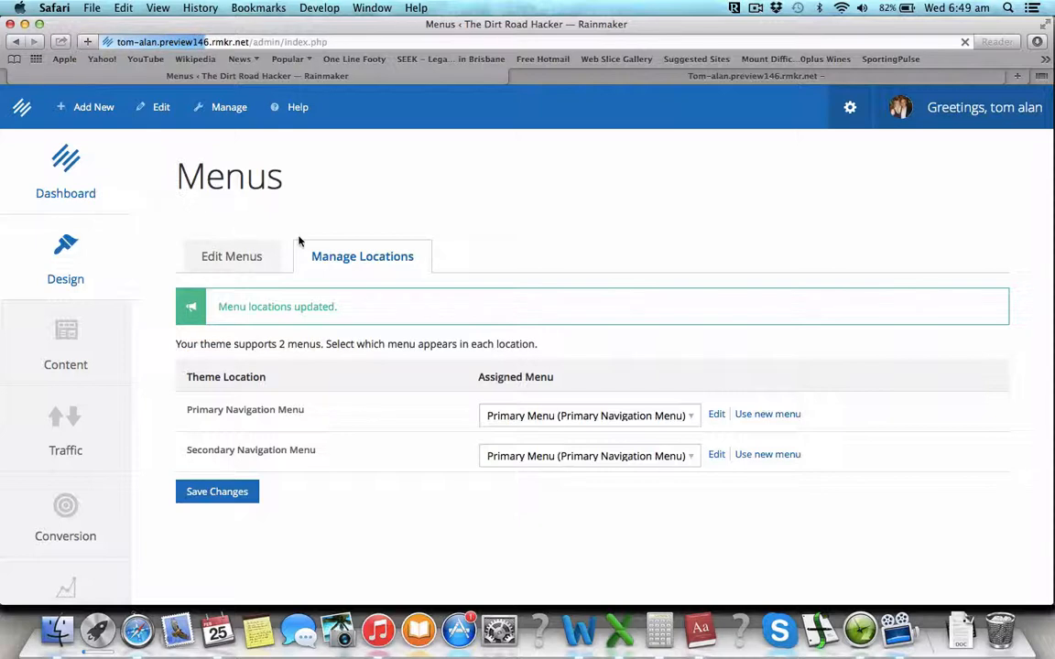